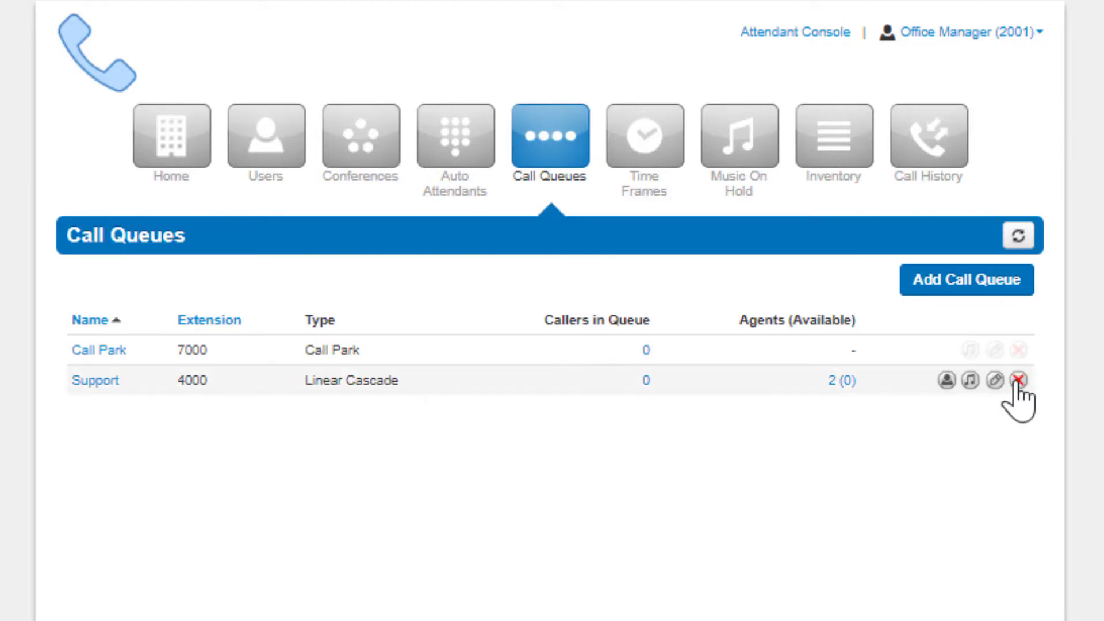
- Start adding a call queue named Sales Queue with extension 4221
{"action": "left_click", "coordinate": [969, 273]}
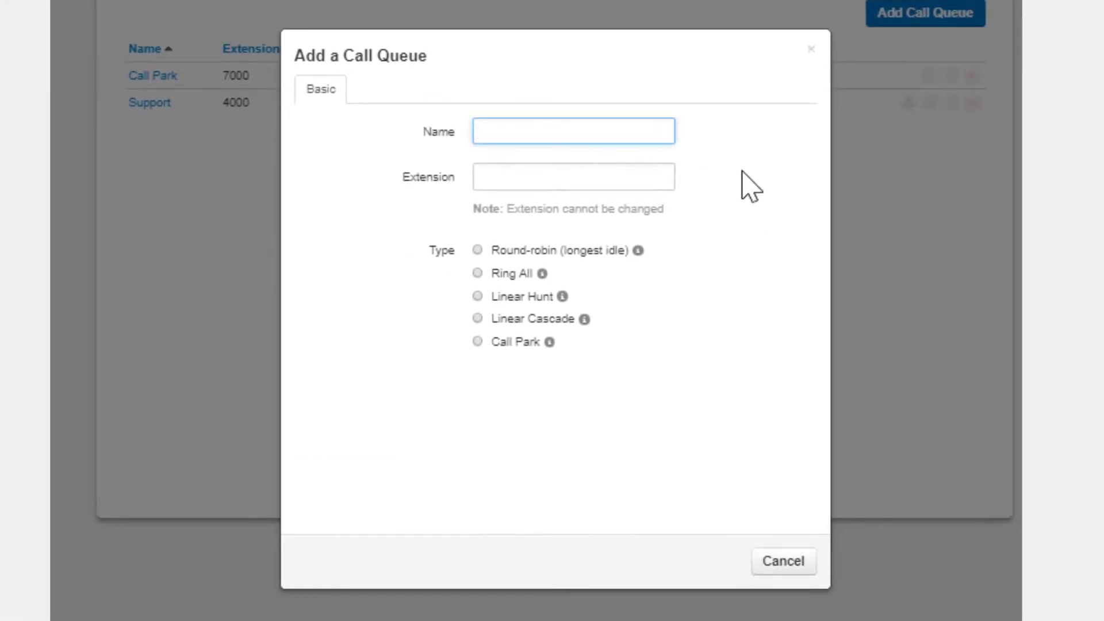
{"action": "type", "text": "Sales Queue"}
{"action": "key", "text": "Tab"}
{"action": "type", "text": "42"}
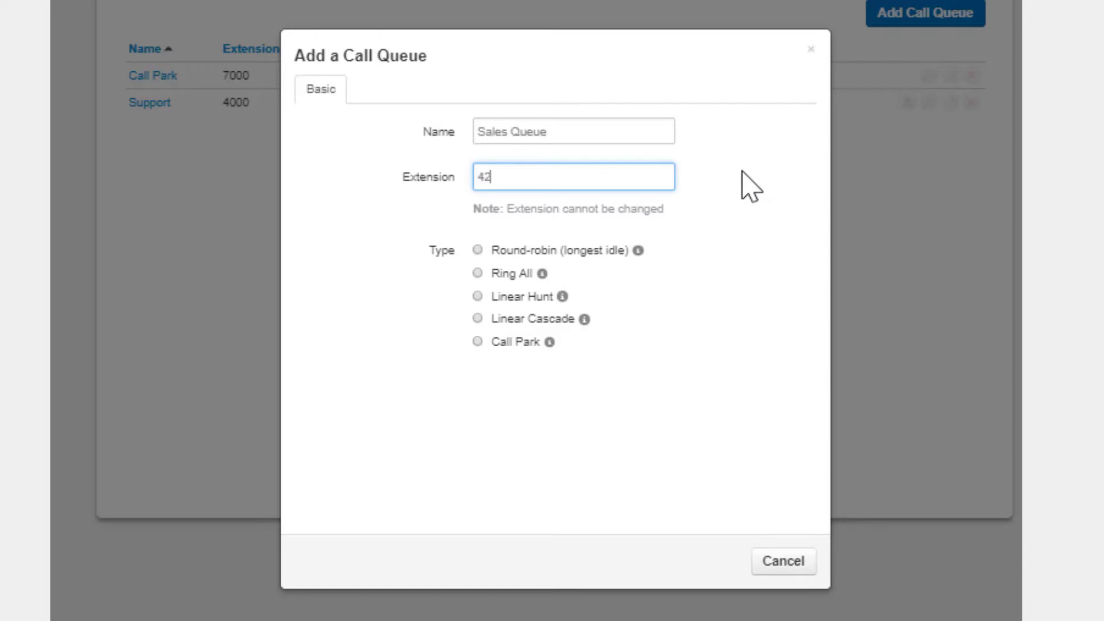
{"action": "type", "text": "21"}
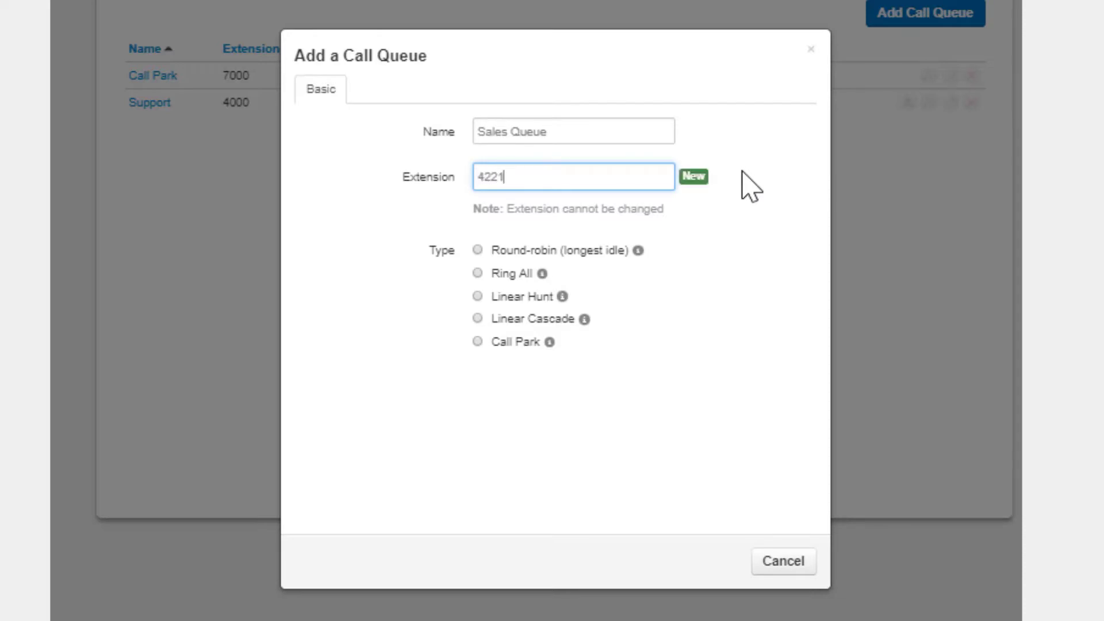
- Try the Round-robin, Ring All, Linear Hunt, Linear Cascade and Call Park queue types in turn
{"action": "left_click", "coordinate": [478, 251]}
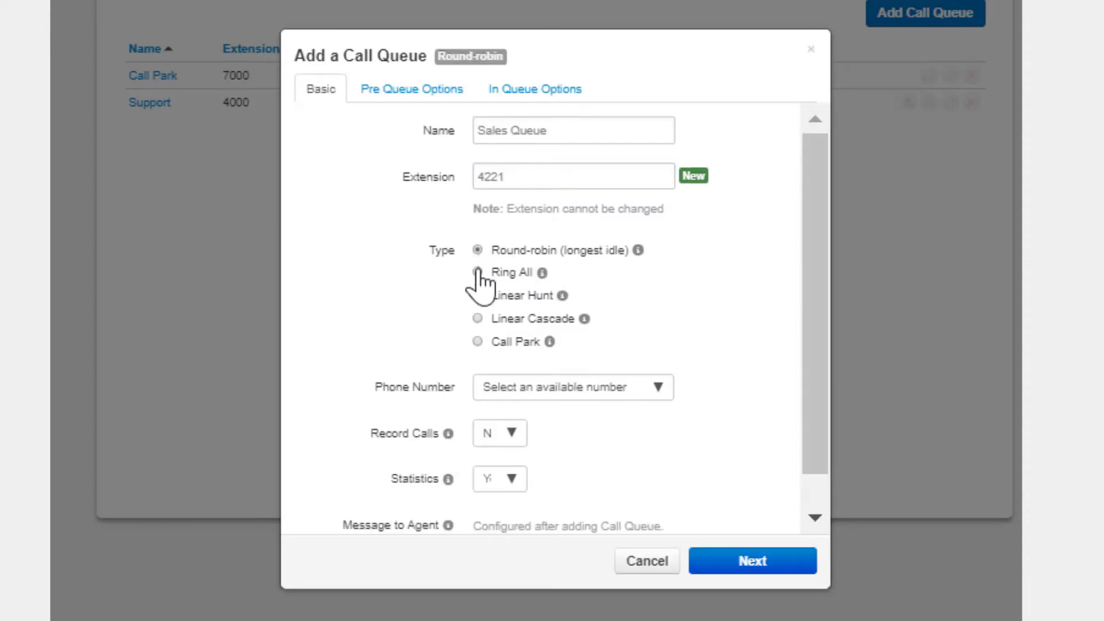
{"action": "left_click", "coordinate": [478, 273]}
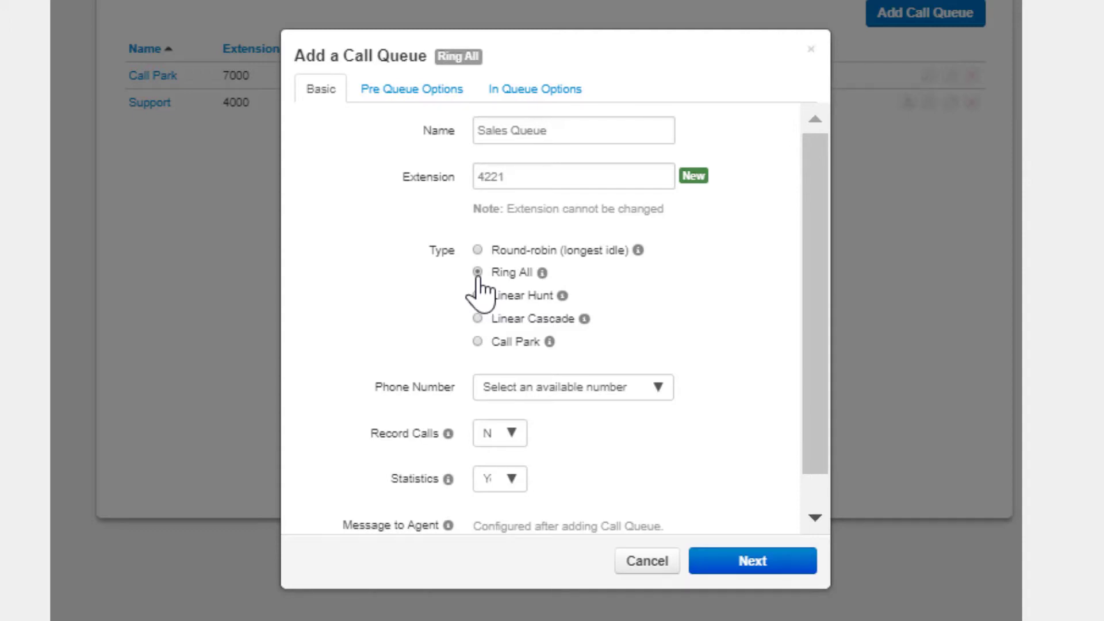
{"action": "left_click", "coordinate": [478, 296]}
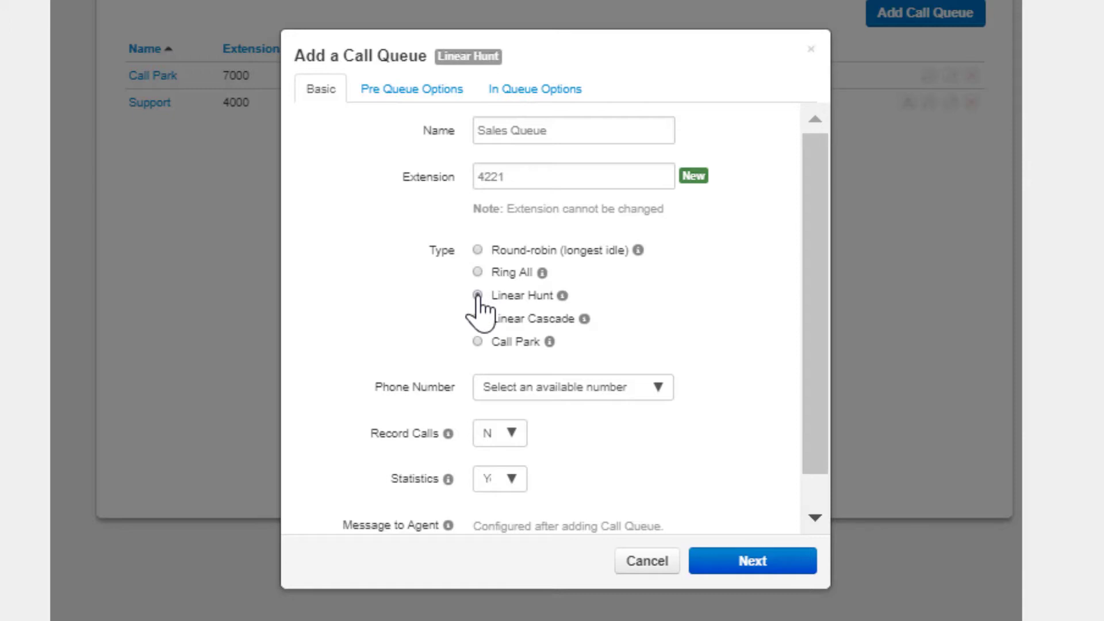
{"action": "left_click", "coordinate": [478, 319]}
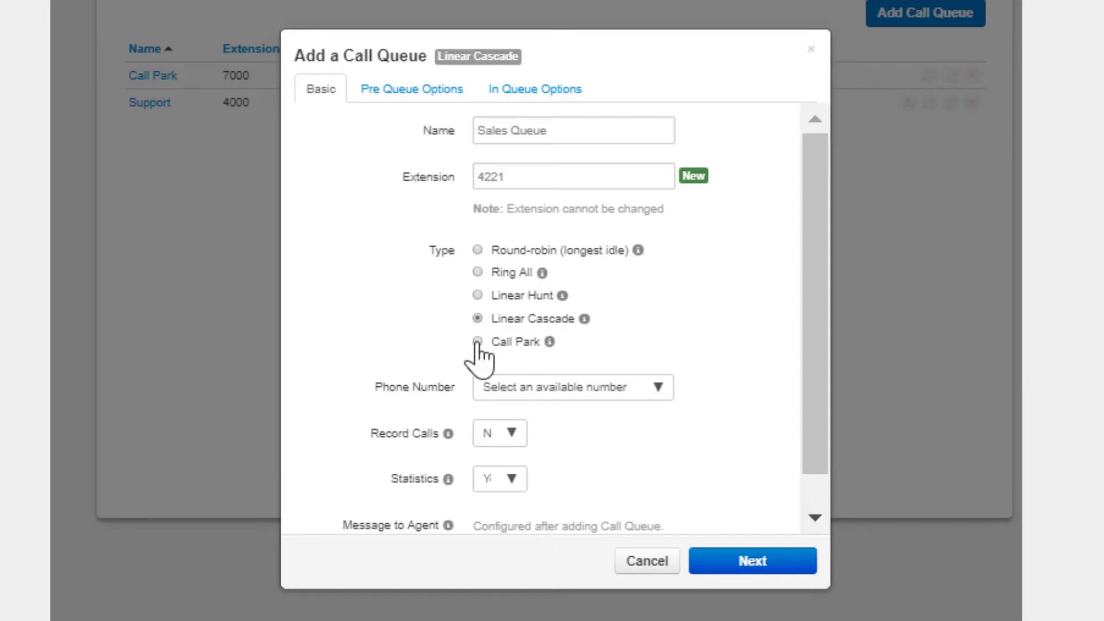
{"action": "left_click", "coordinate": [478, 342]}
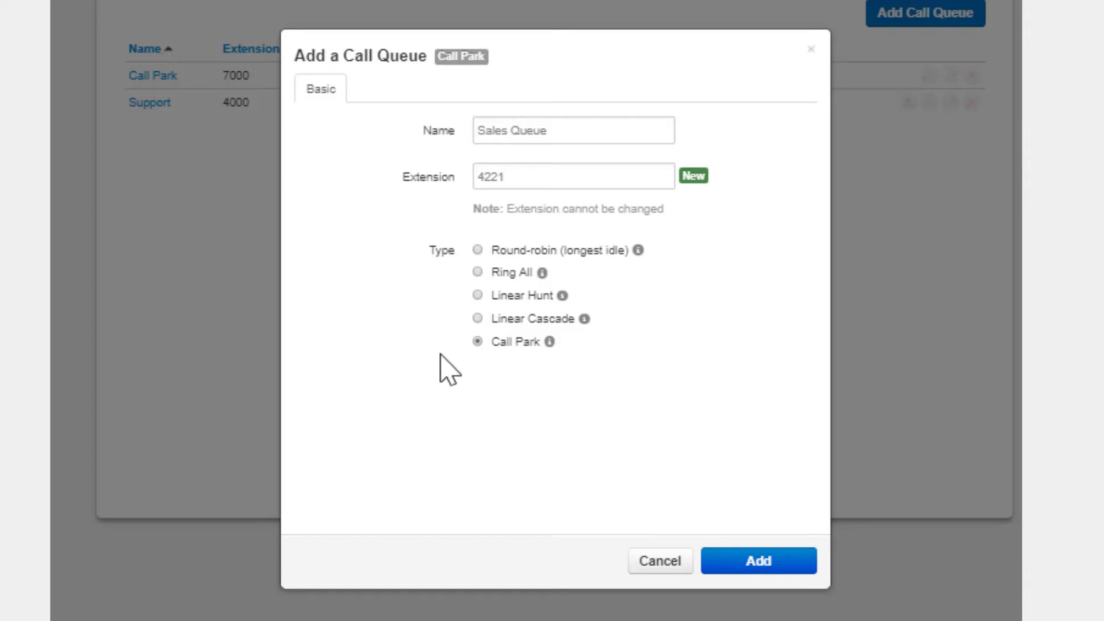
- Set the queue type to Round-robin (longest idle) and assign the available phone number to it
{"action": "left_click", "coordinate": [478, 250]}
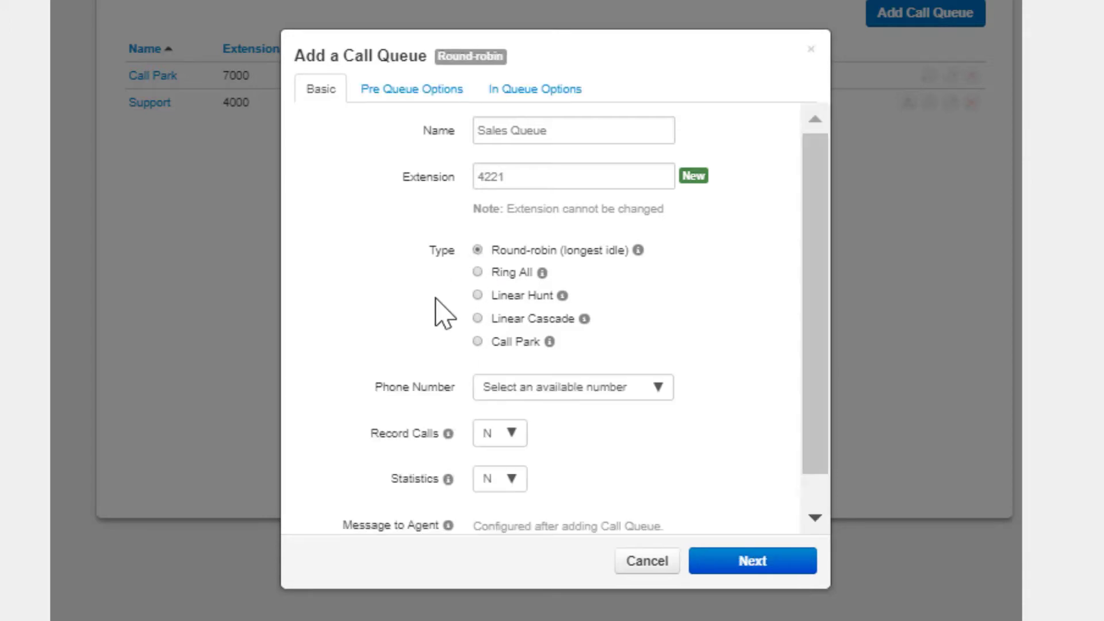
{"action": "left_click", "coordinate": [639, 402]}
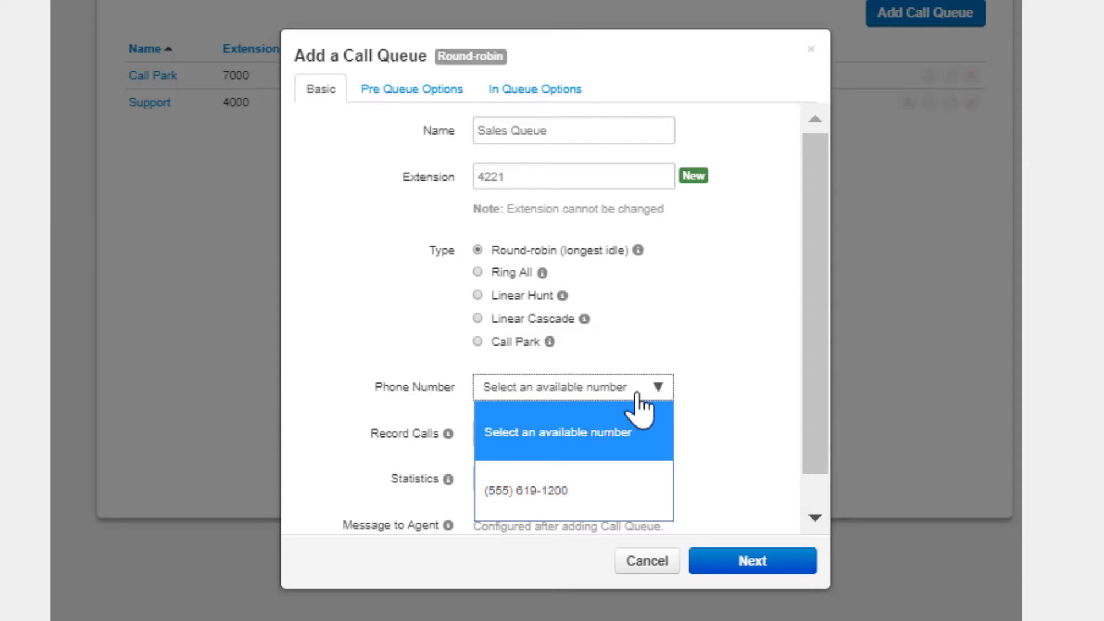
{"action": "left_click", "coordinate": [610, 498]}
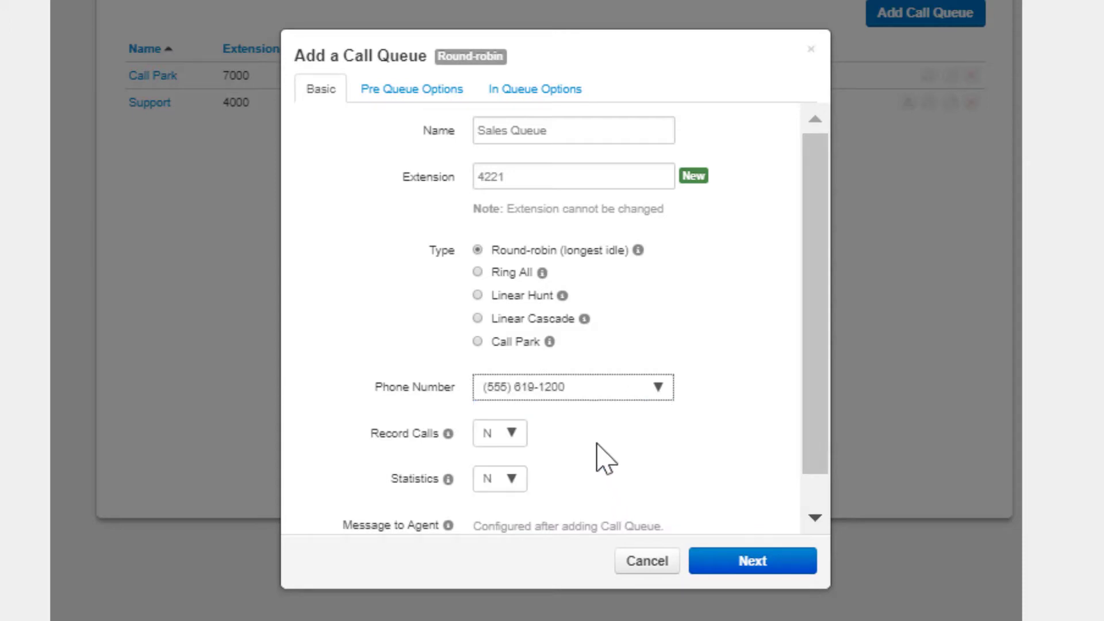
- Set Record Calls and Statistics to Yes for the queue, and proceed to the pre-queue options
{"action": "left_click", "coordinate": [509, 434]}
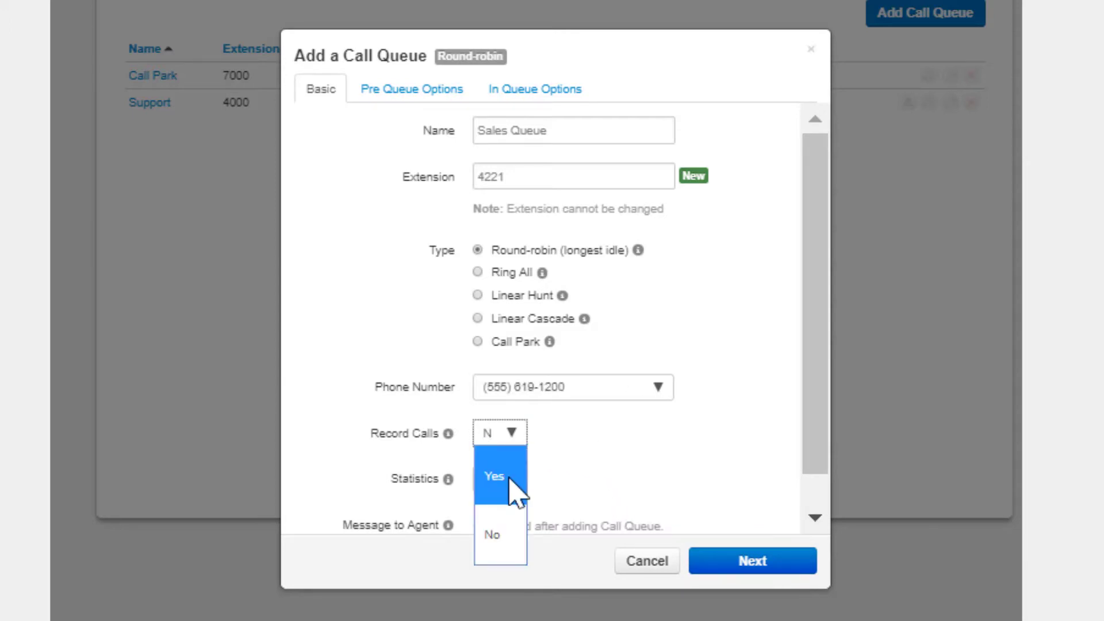
{"action": "left_click", "coordinate": [509, 479]}
{"action": "left_click", "coordinate": [510, 483]}
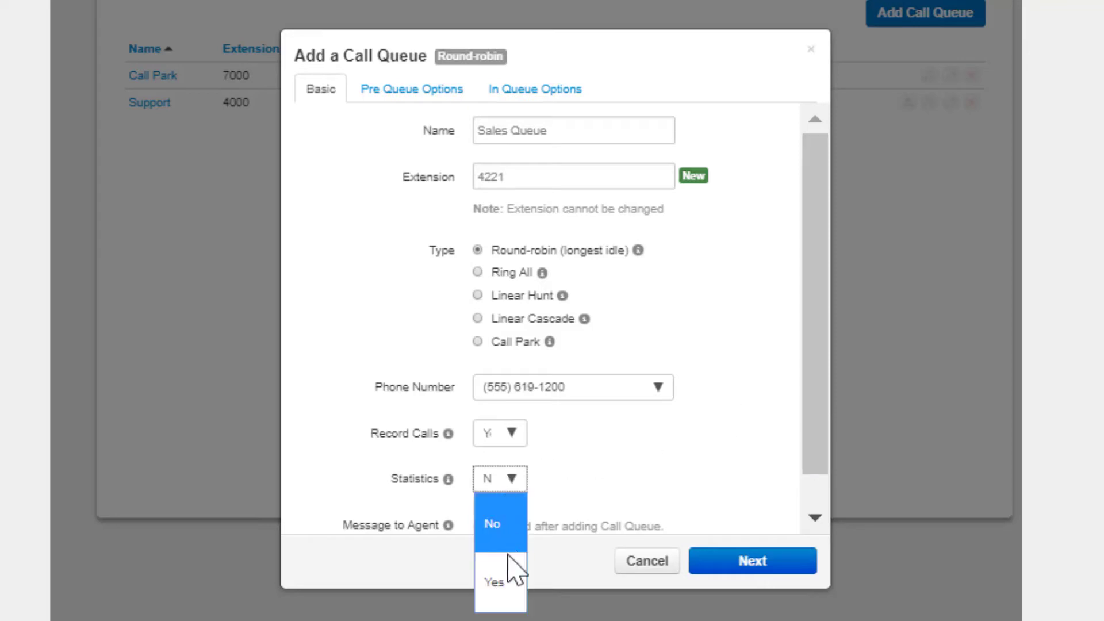
{"action": "left_click", "coordinate": [511, 582]}
{"action": "scroll", "coordinate": [569, 454], "scroll_direction": "down", "scroll_amount": 1}
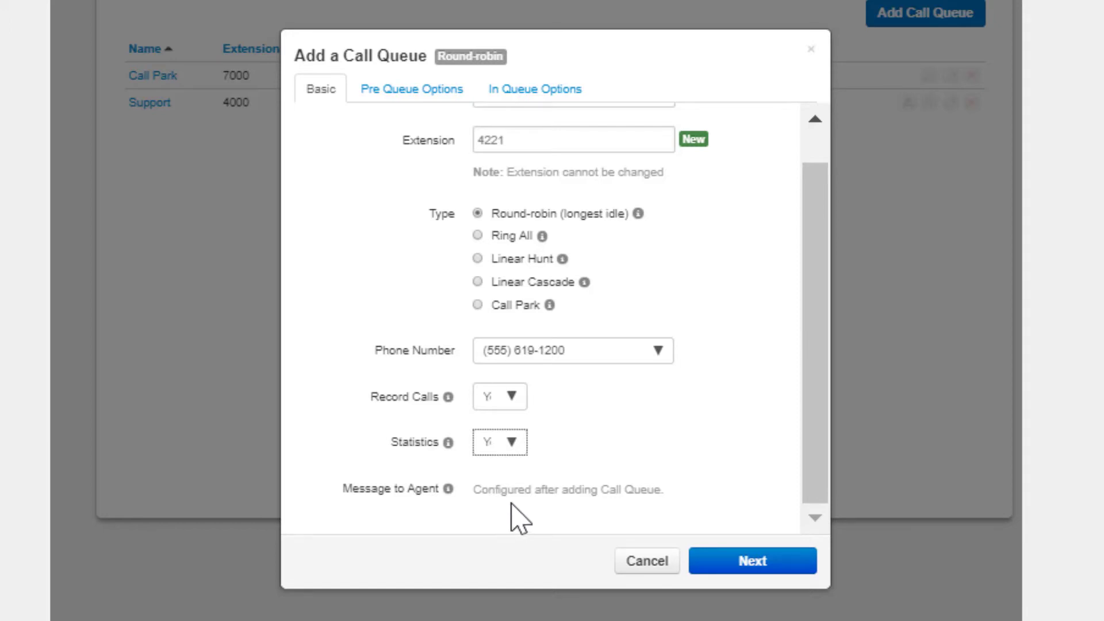
{"action": "left_click", "coordinate": [719, 567]}
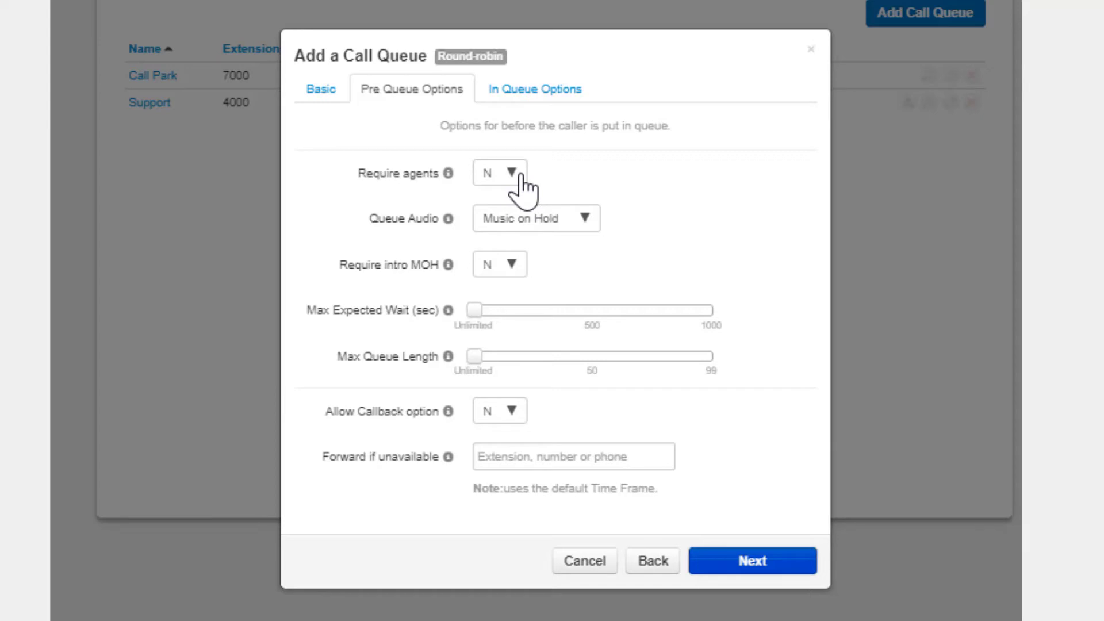
- Set Require agents to Yes and choose Music on Hold as the queue audio
{"action": "mouse_move", "coordinate": [453, 466]}
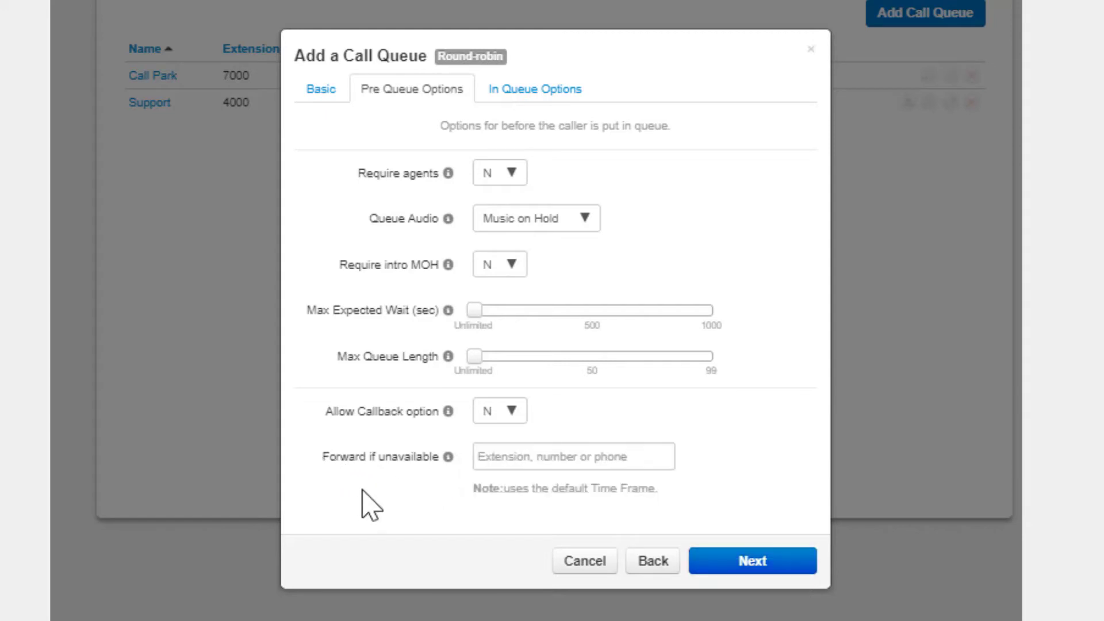
{"action": "left_click", "coordinate": [507, 180]}
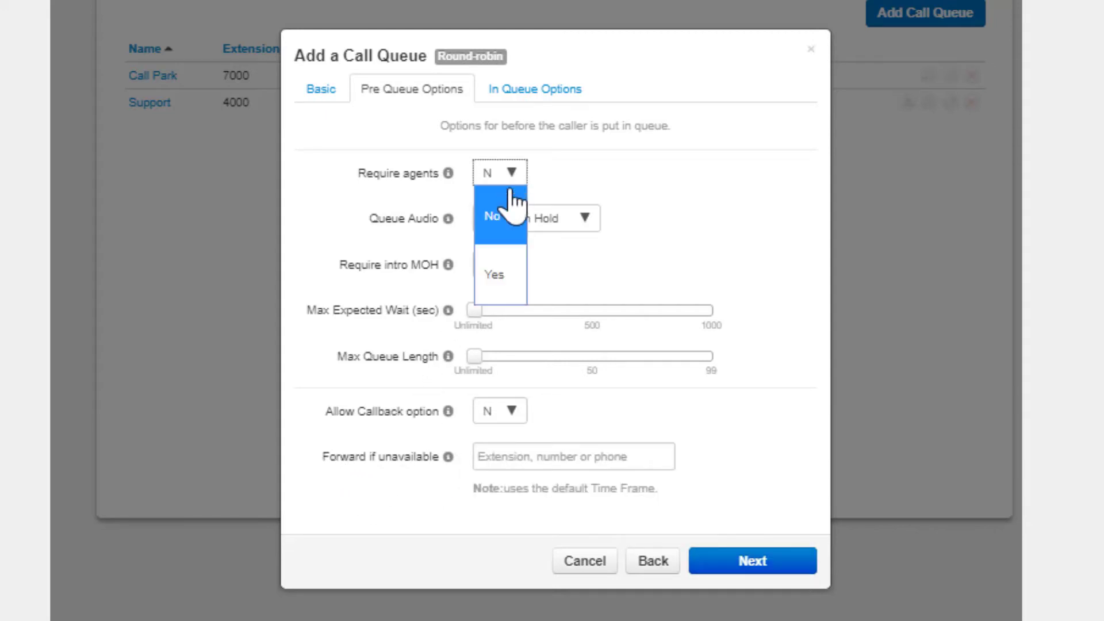
{"action": "left_click", "coordinate": [505, 279]}
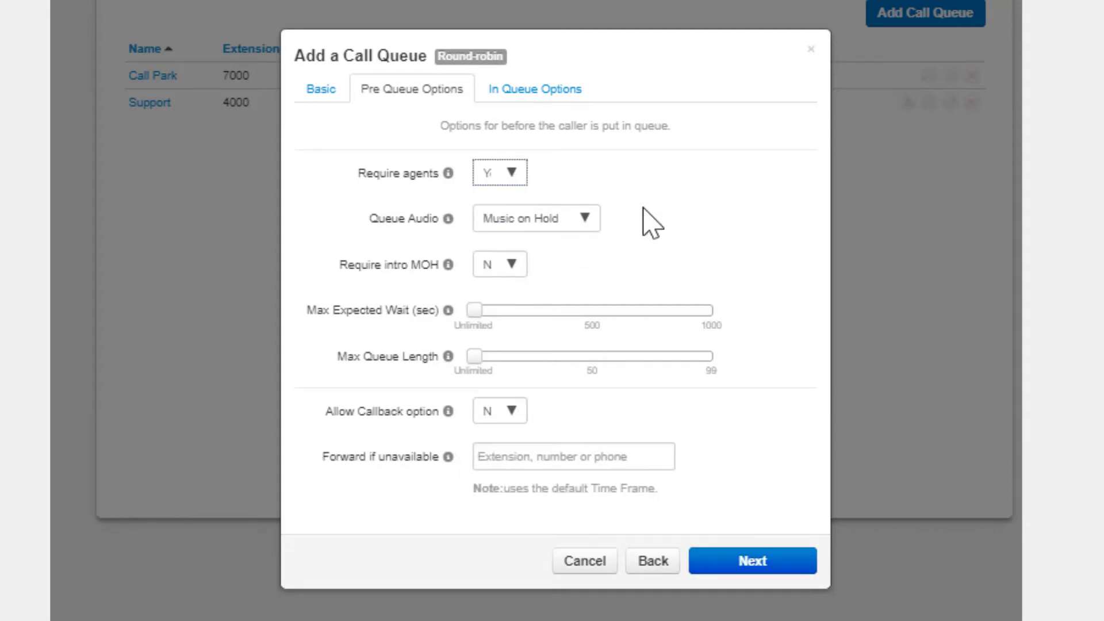
{"action": "left_click", "coordinate": [587, 220]}
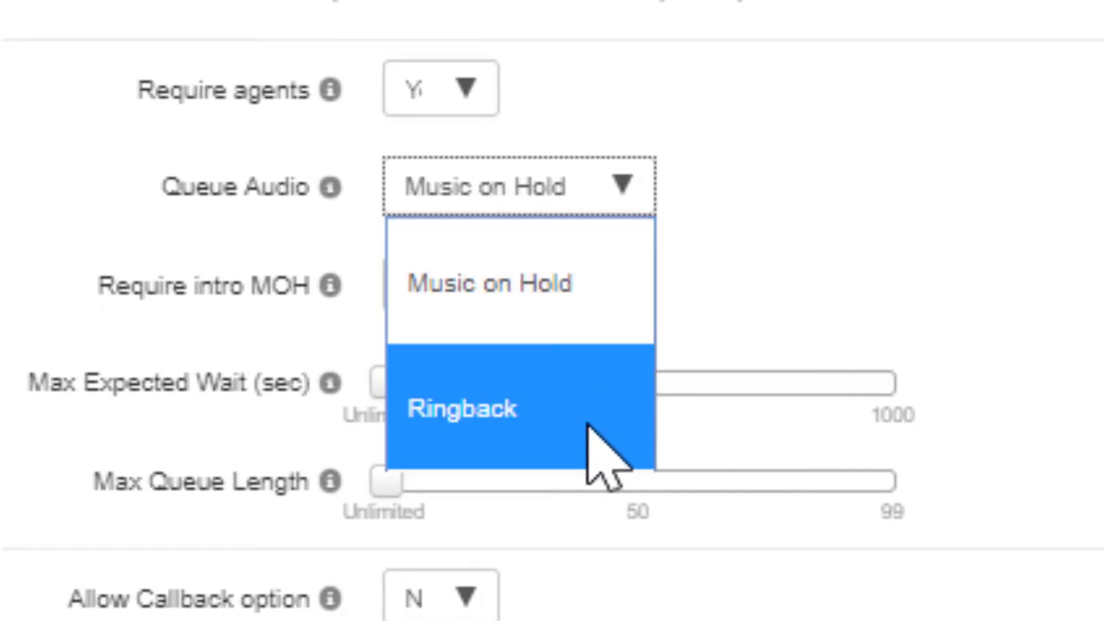
{"action": "left_click", "coordinate": [597, 311]}
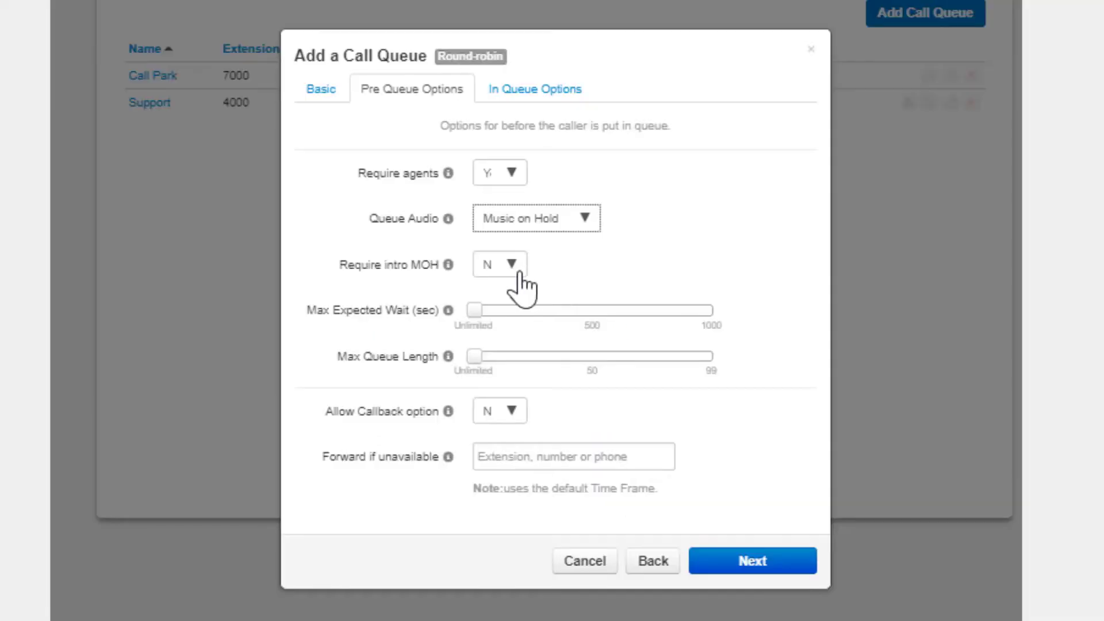
- Set Require intro MOH to Yes and the maximum expected wait to about 600 seconds
{"action": "left_click", "coordinate": [479, 299]}
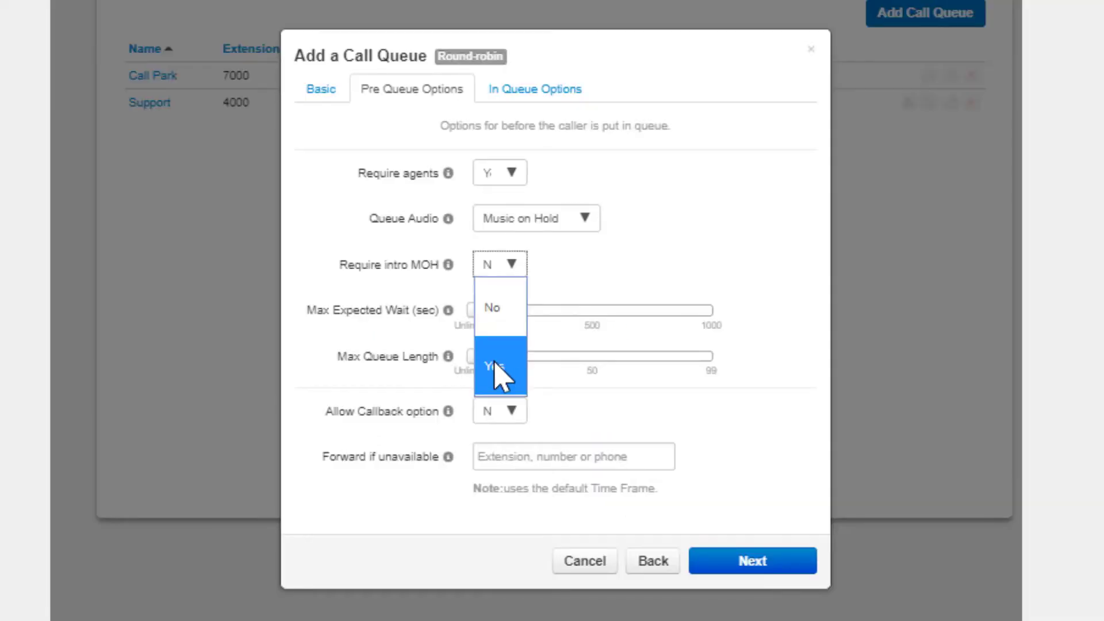
{"action": "left_click", "coordinate": [499, 374]}
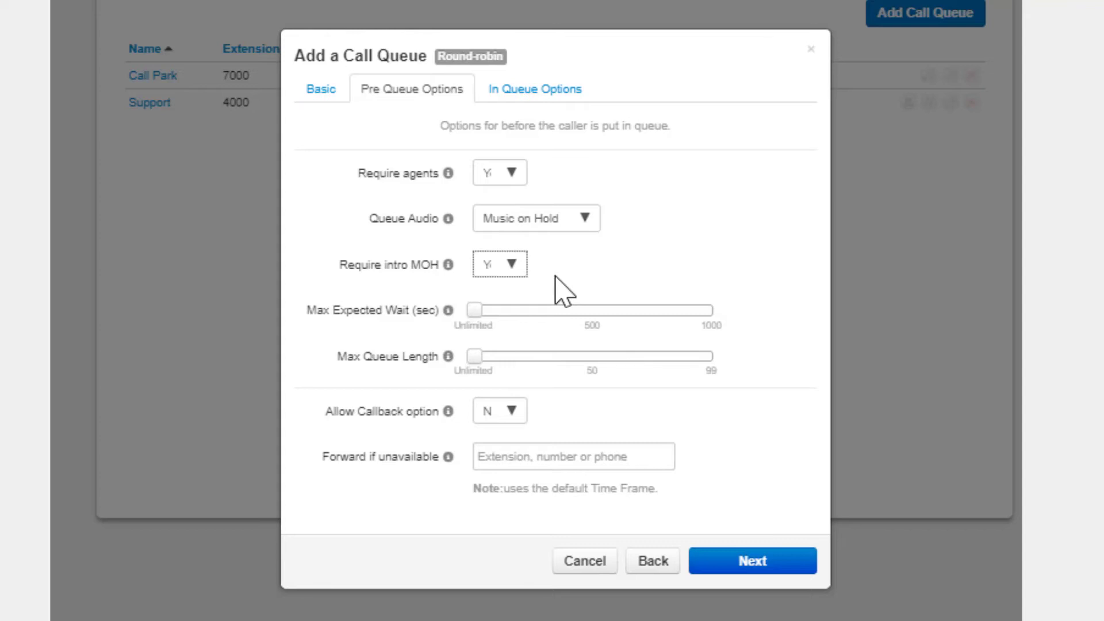
{"action": "mouse_move", "coordinate": [478, 310]}
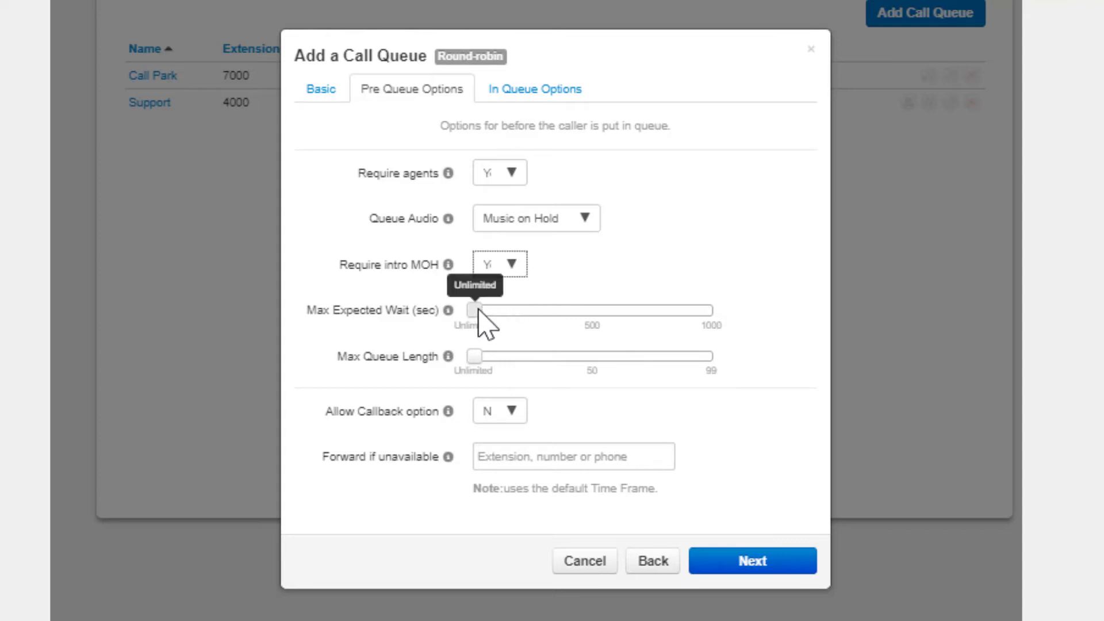
{"action": "left_click_drag", "start_coordinate": [478, 310], "coordinate": [624, 311]}
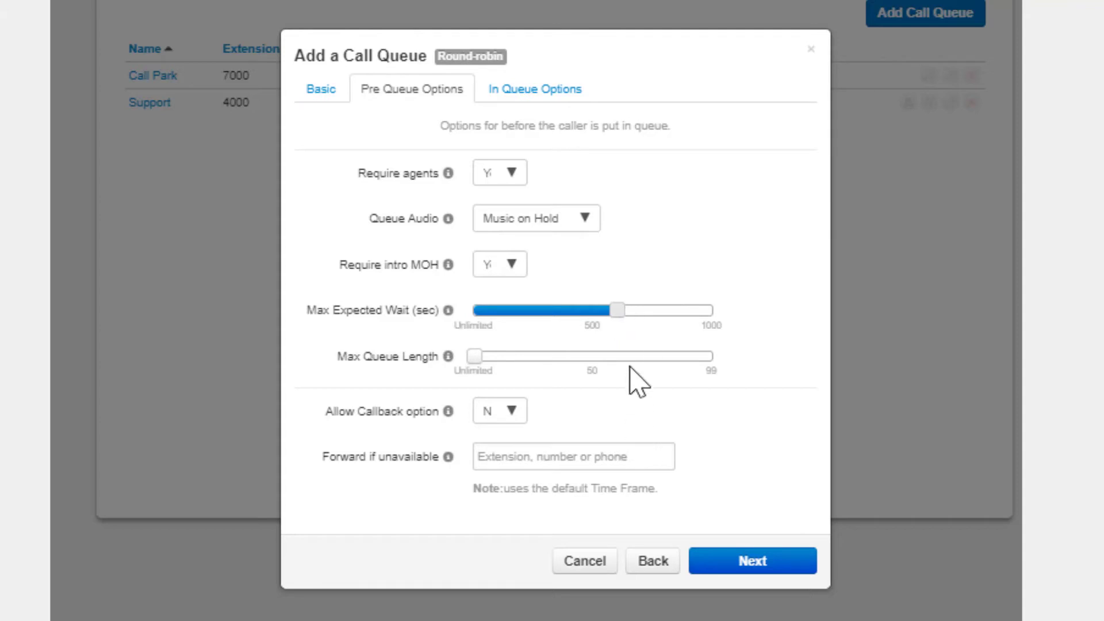
{"action": "mouse_move", "coordinate": [618, 316]}
- Set the maximum queue length to about 50 and Allow Callback option to Yes
{"action": "left_click", "coordinate": [542, 458]}
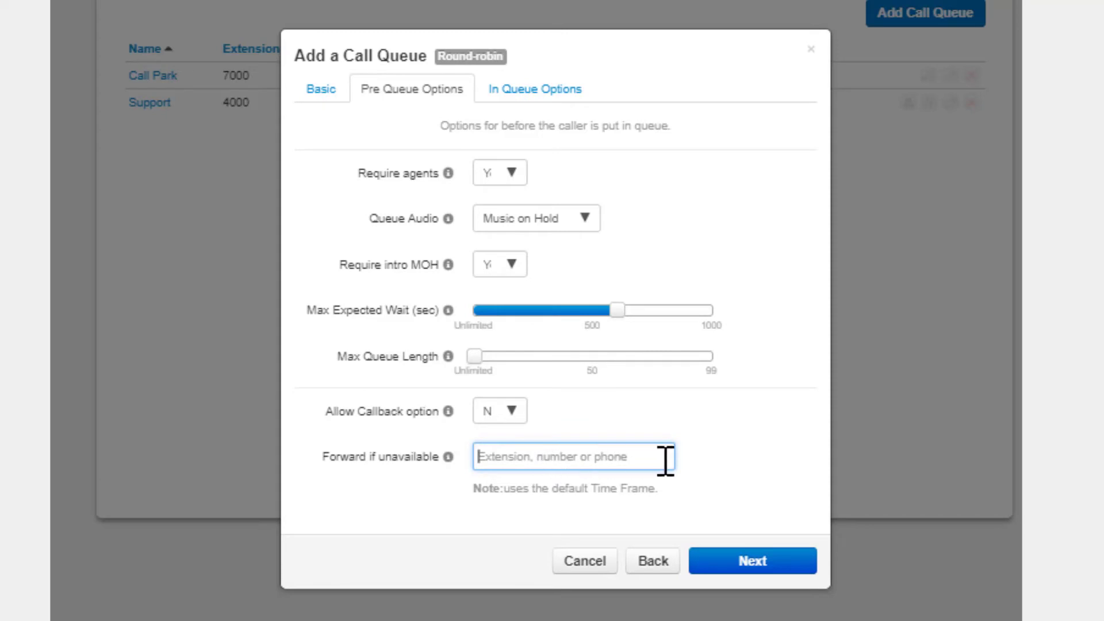
{"action": "mouse_move", "coordinate": [447, 359]}
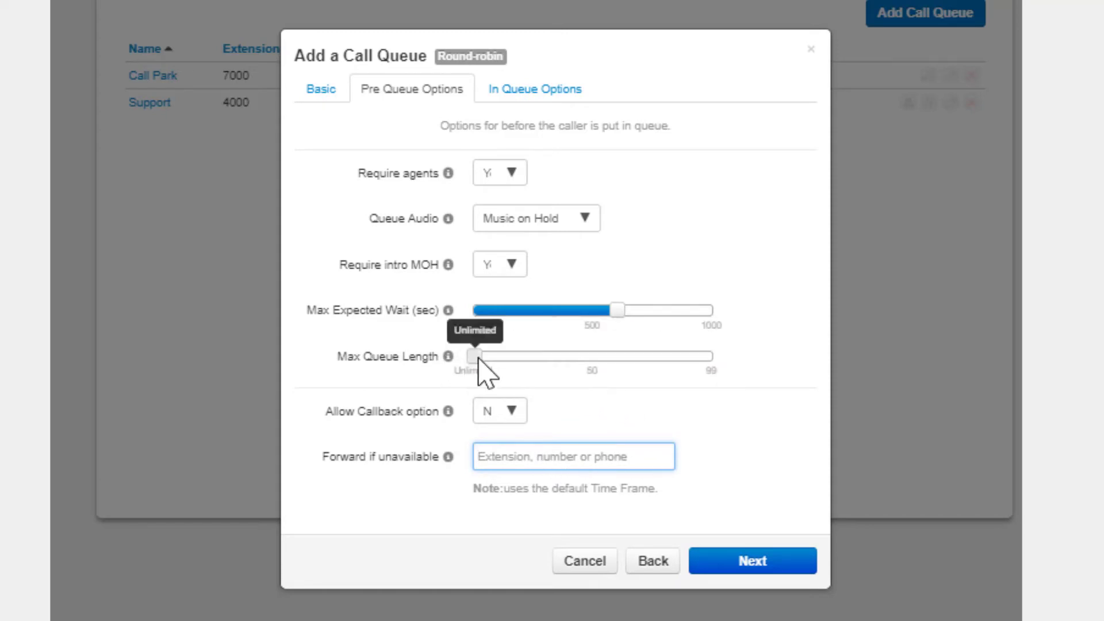
{"action": "left_click_drag", "start_coordinate": [477, 357], "coordinate": [592, 357]}
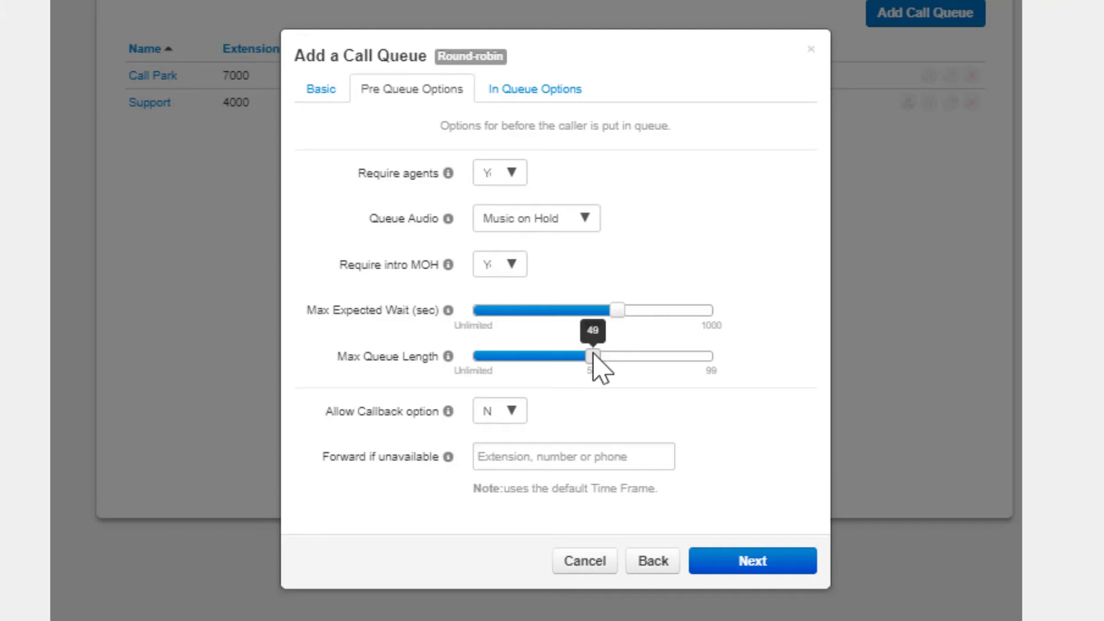
{"action": "mouse_move", "coordinate": [593, 354]}
{"action": "left_mouse_down"}
{"action": "mouse_move", "coordinate": [598, 362]}
{"action": "mouse_move", "coordinate": [587, 365]}
{"action": "left_mouse_up"}
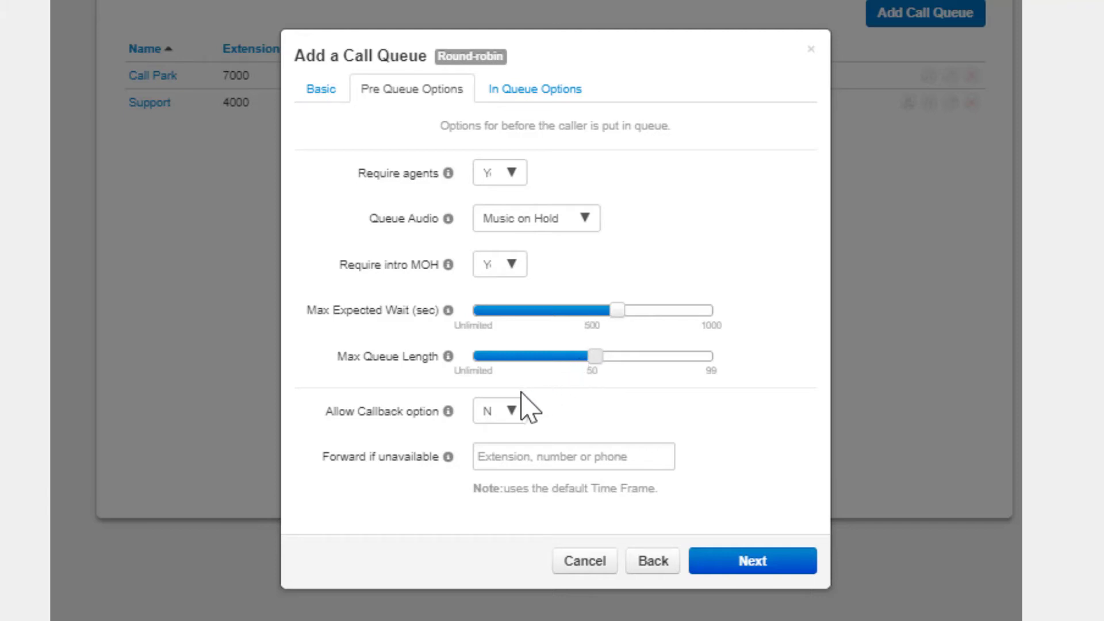
{"action": "left_click", "coordinate": [512, 411]}
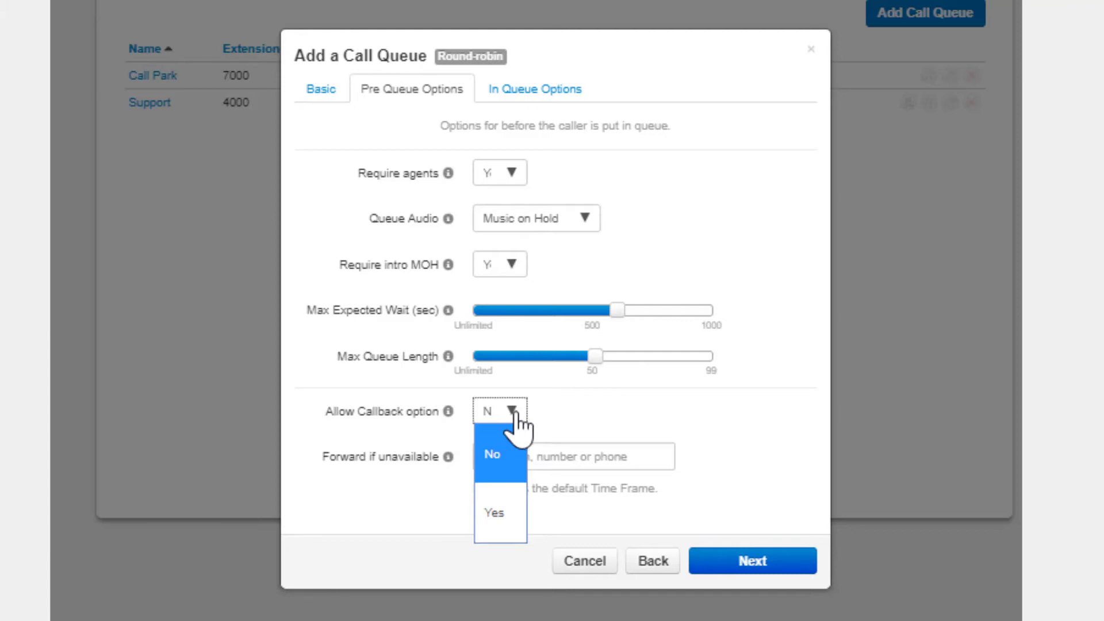
{"action": "left_click", "coordinate": [496, 511]}
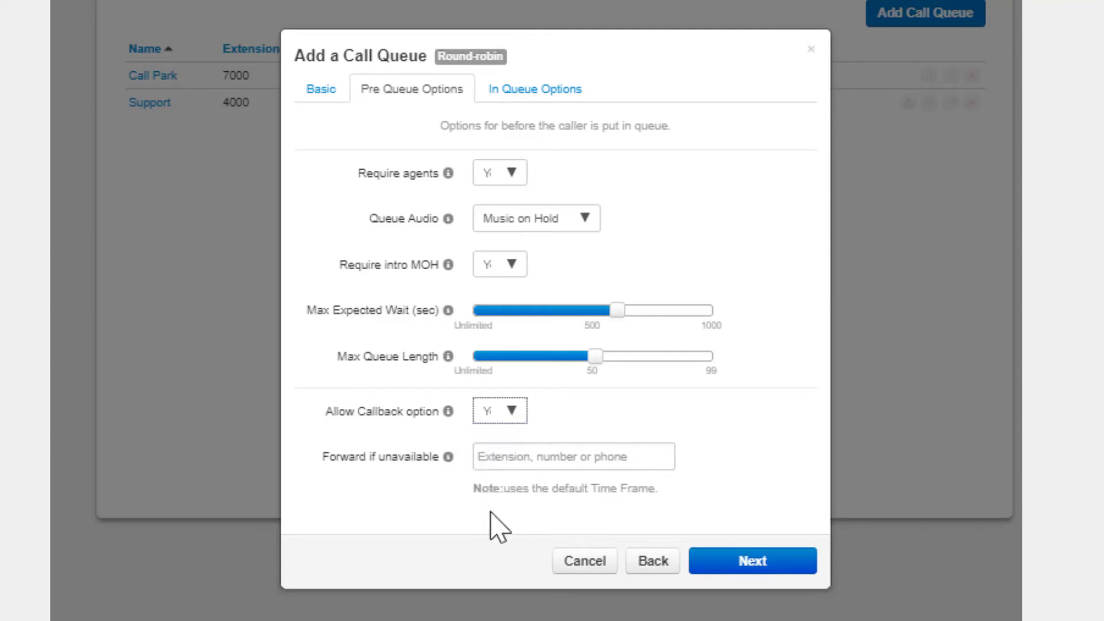
- Enter the phone number to forward to if the queue is unavailable, and proceed to the in-queue options
{"action": "left_click", "coordinate": [530, 457]}
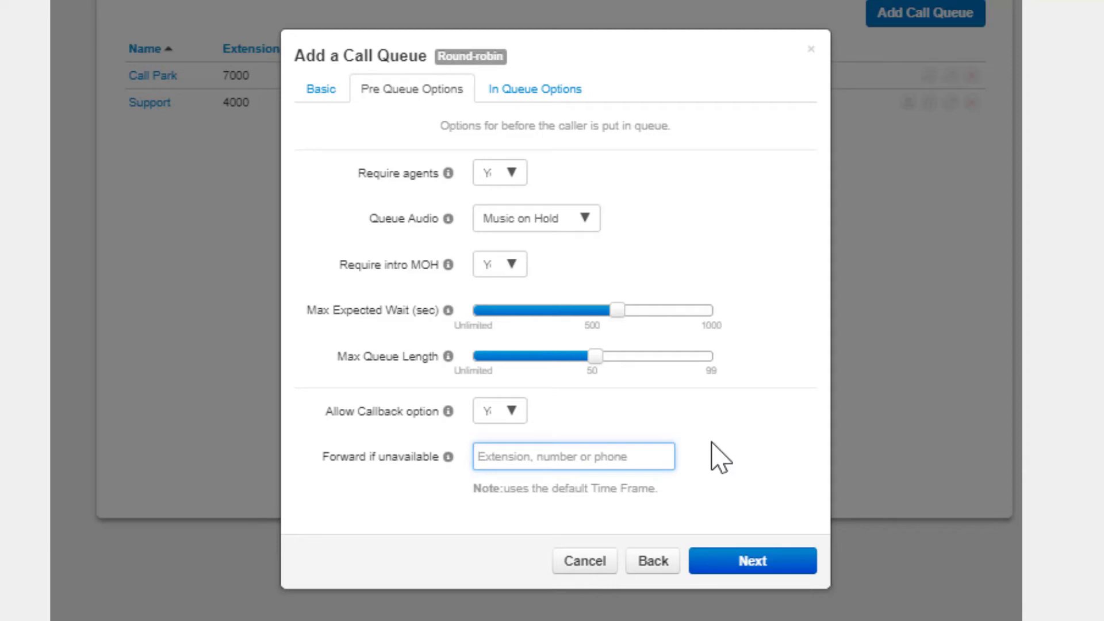
{"action": "type", "text": "21555567"}
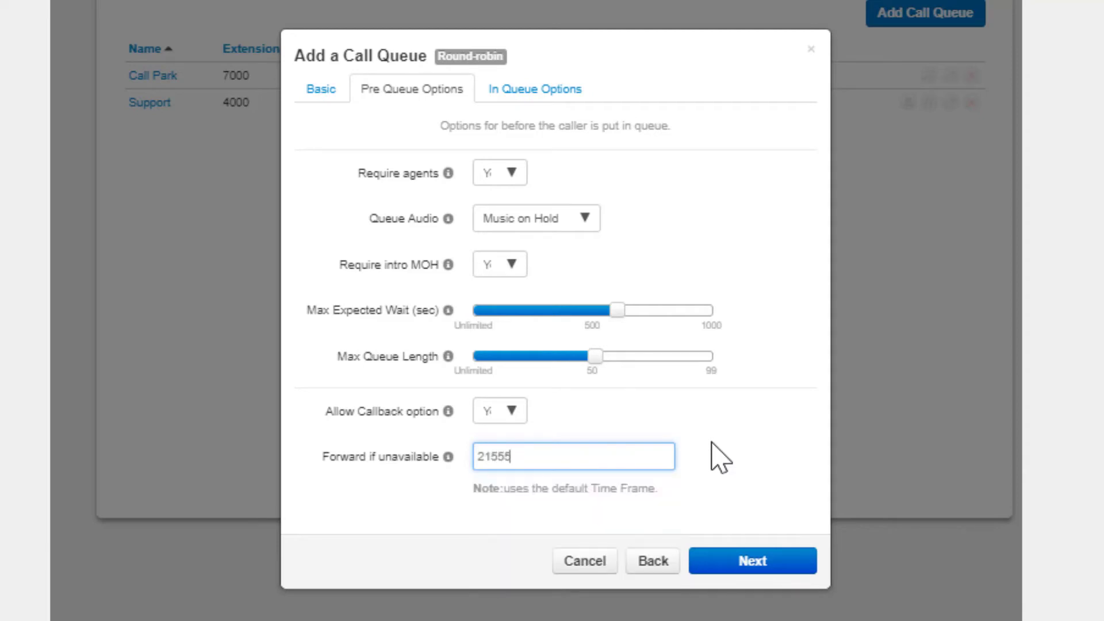
{"action": "type", "text": "54"}
{"action": "left_click", "coordinate": [751, 572]}
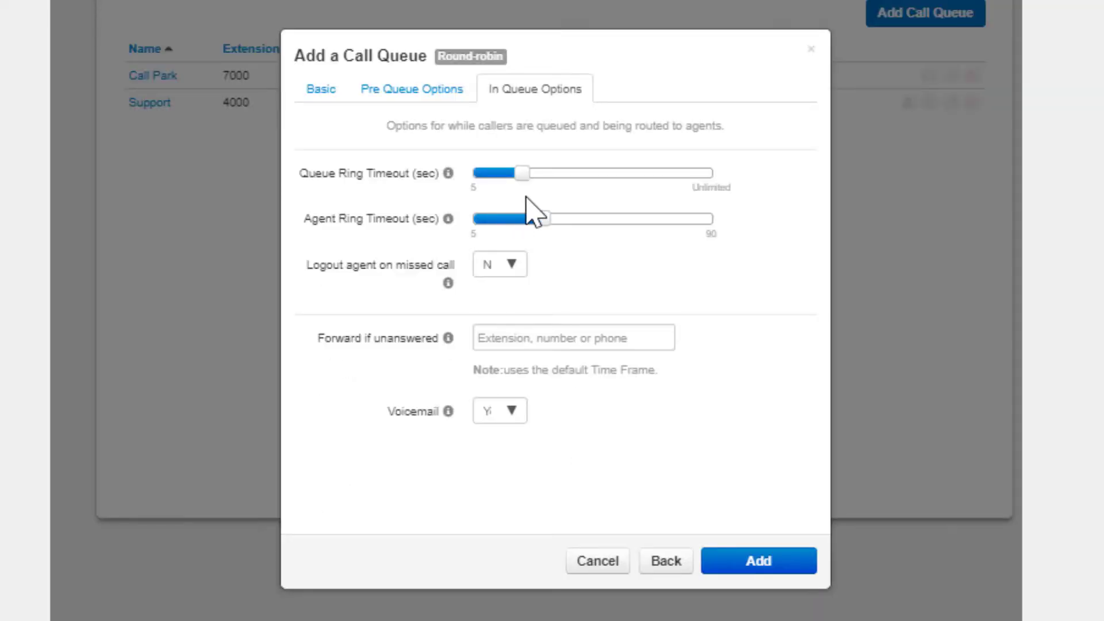
- Raise the queue ring timeout to near Unlimited and the agent ring timeout to just past midrange, and set Logout agent on missed call to Yes
{"action": "left_click_drag", "start_coordinate": [522, 174], "coordinate": [683, 177]}
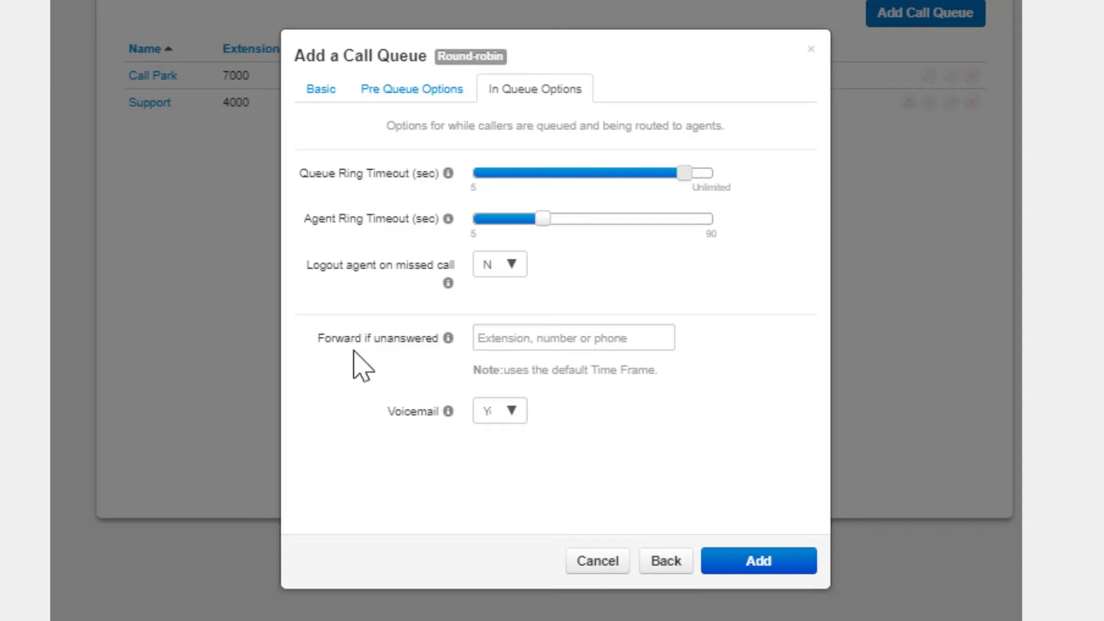
{"action": "mouse_move", "coordinate": [543, 222]}
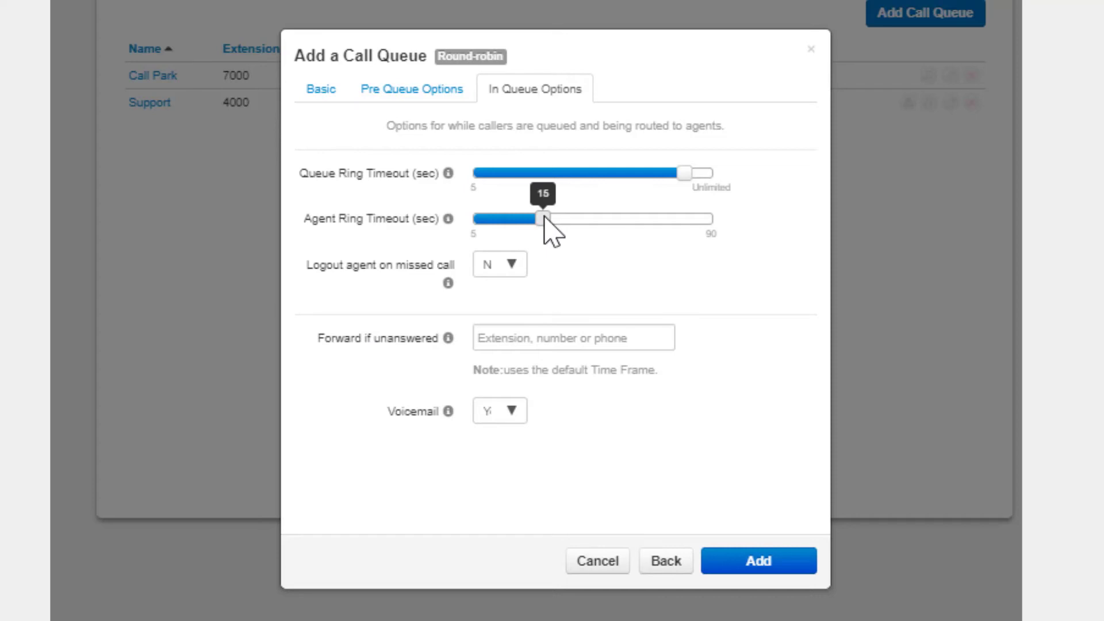
{"action": "left_click_drag", "start_coordinate": [545, 218], "coordinate": [605, 220]}
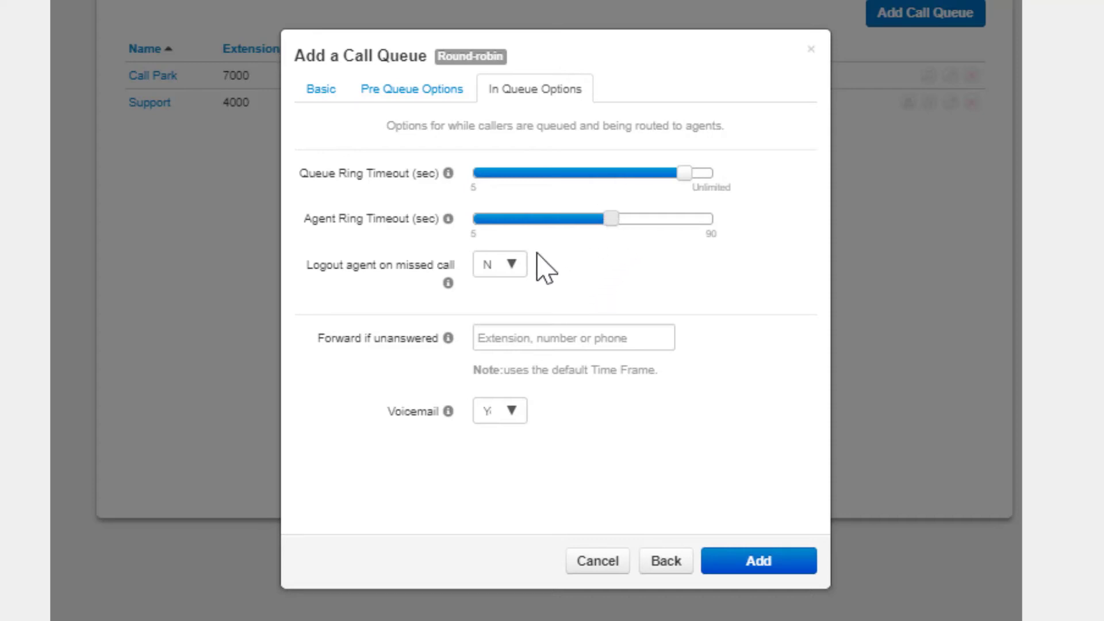
{"action": "left_click", "coordinate": [496, 268]}
{"action": "left_click", "coordinate": [493, 368]}
- Enter a phone number for Forward if unanswered, and clear the field again
{"action": "left_click", "coordinate": [636, 337]}
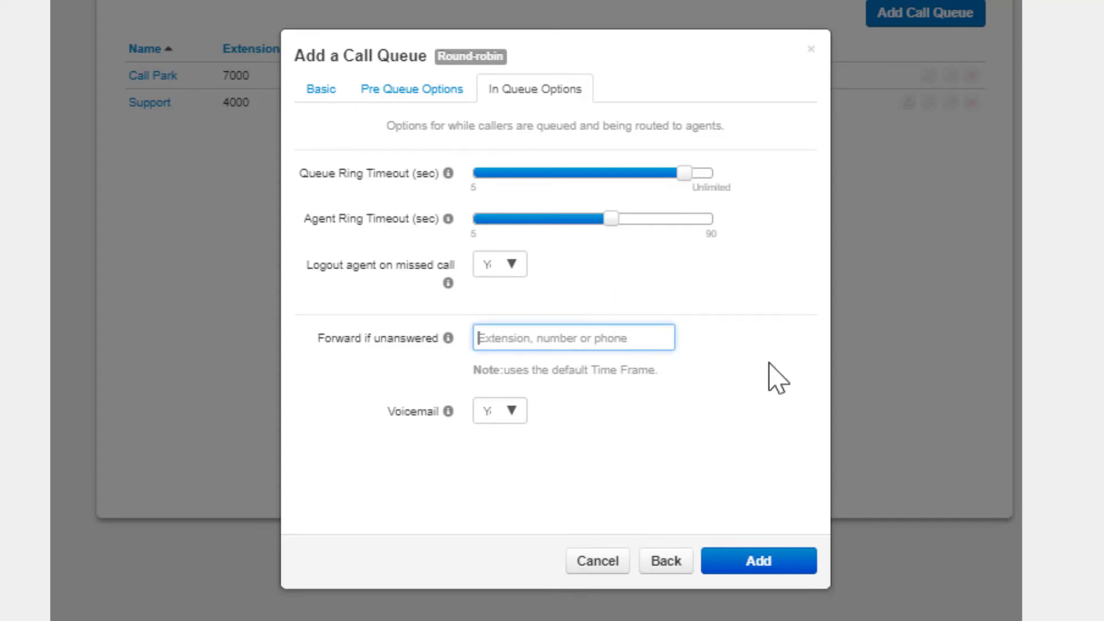
{"action": "type", "text": "1212"}
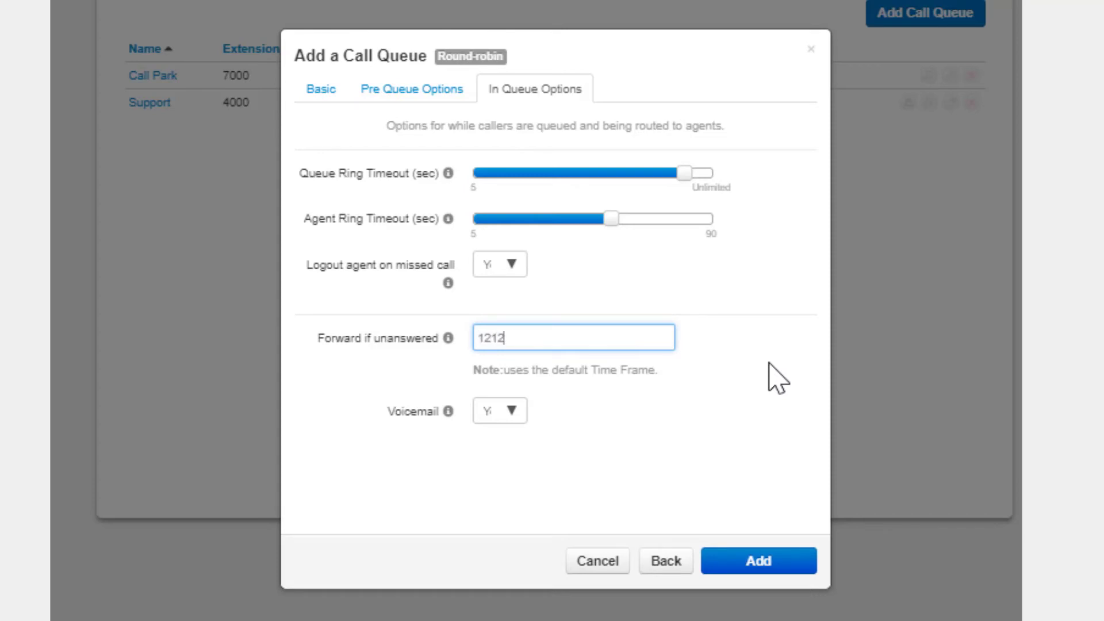
{"action": "type", "text": "5556789"}
{"action": "left_click_drag", "start_coordinate": [569, 336], "coordinate": [381, 320]}
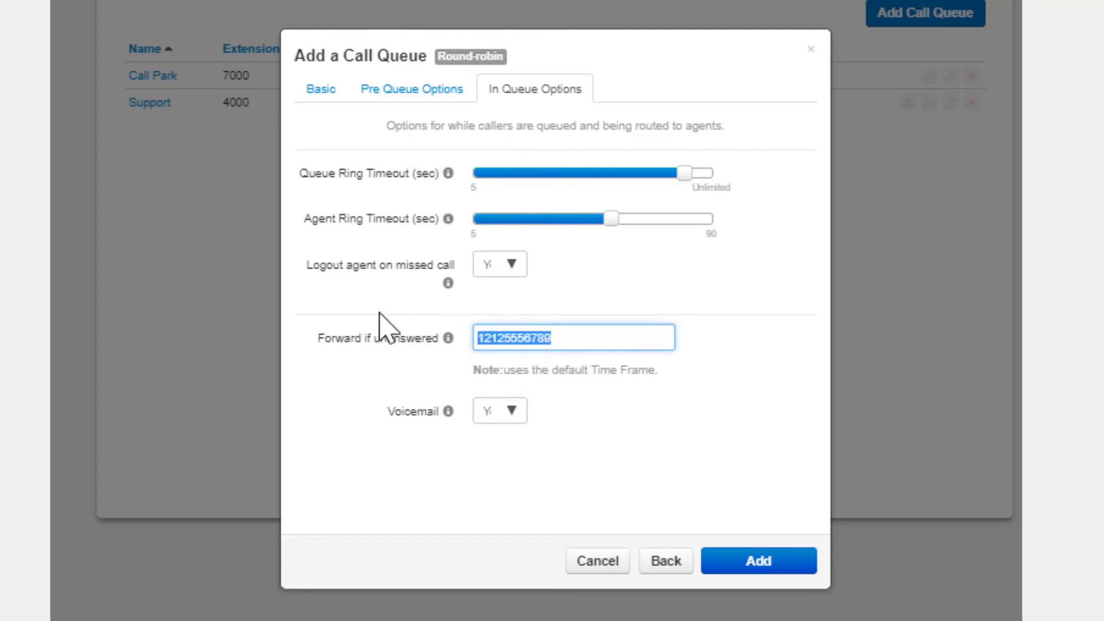
{"action": "key", "text": "BackSpace"}
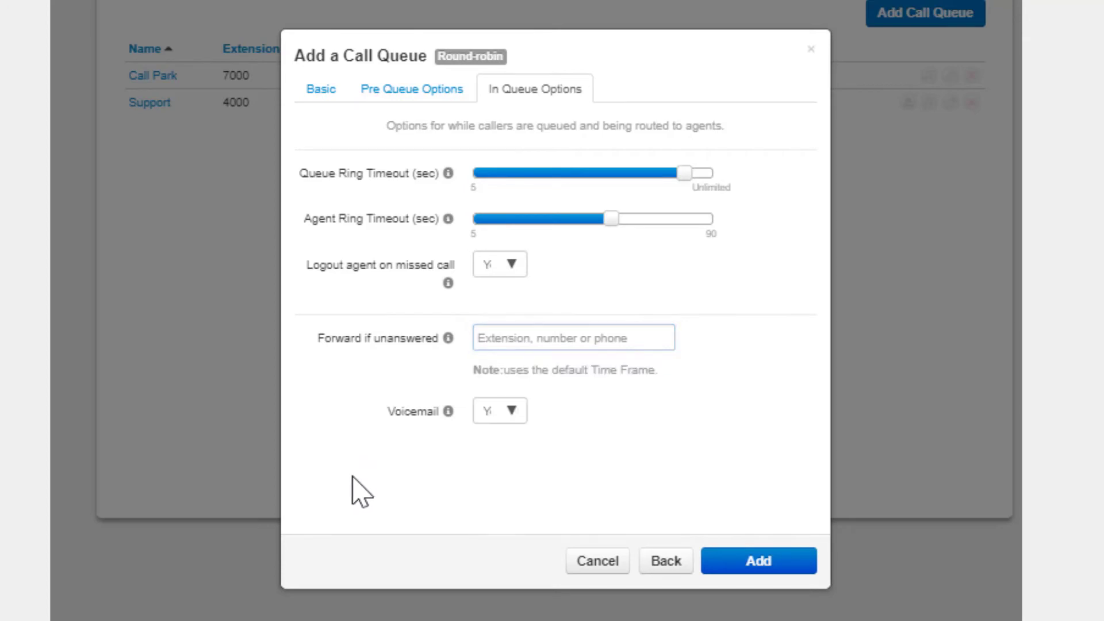
- Choose Yes for the queue's Voicemail option
{"action": "left_click", "coordinate": [498, 412]}
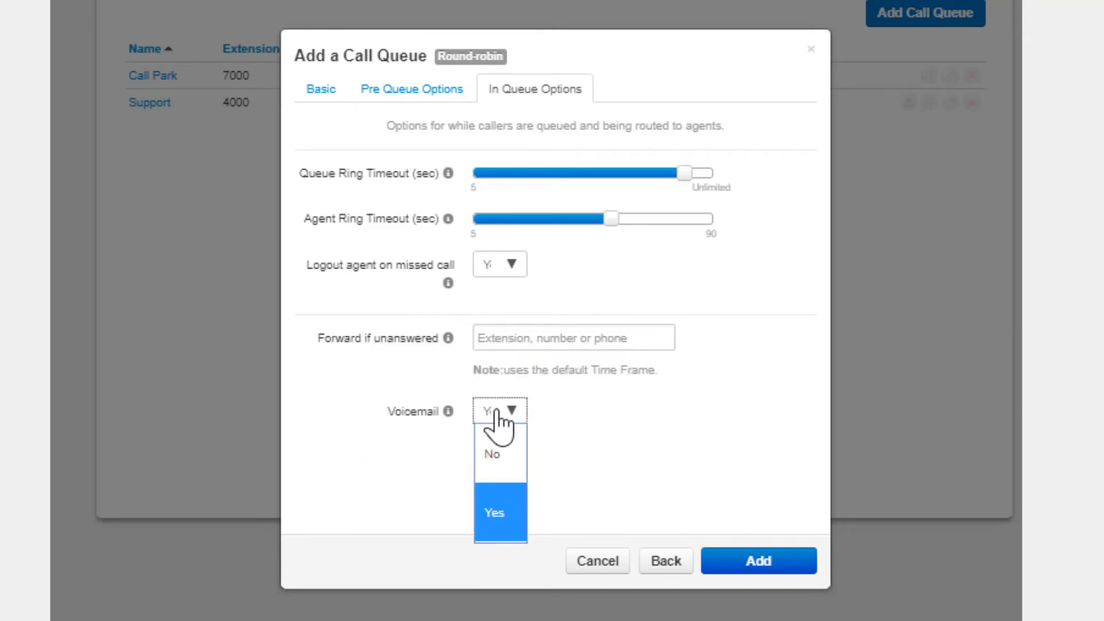
{"action": "left_click", "coordinate": [505, 513]}
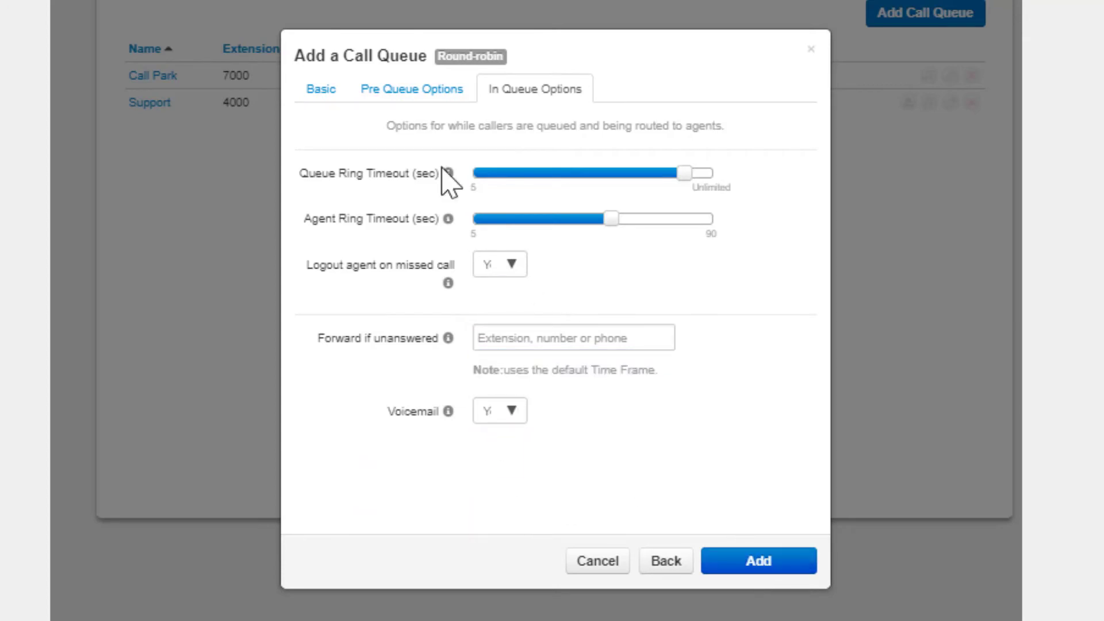
- Try the Ring All and Linear Hunt queue types, checking the in-queue options for each
{"action": "left_click", "coordinate": [333, 92]}
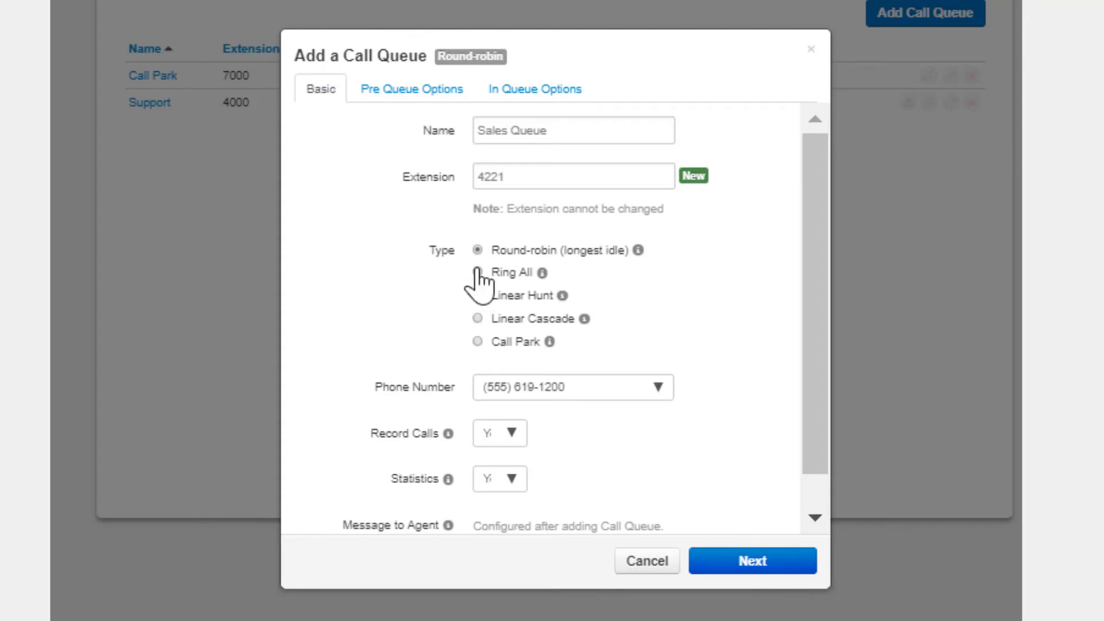
{"action": "left_click", "coordinate": [478, 273]}
{"action": "left_click", "coordinate": [530, 90]}
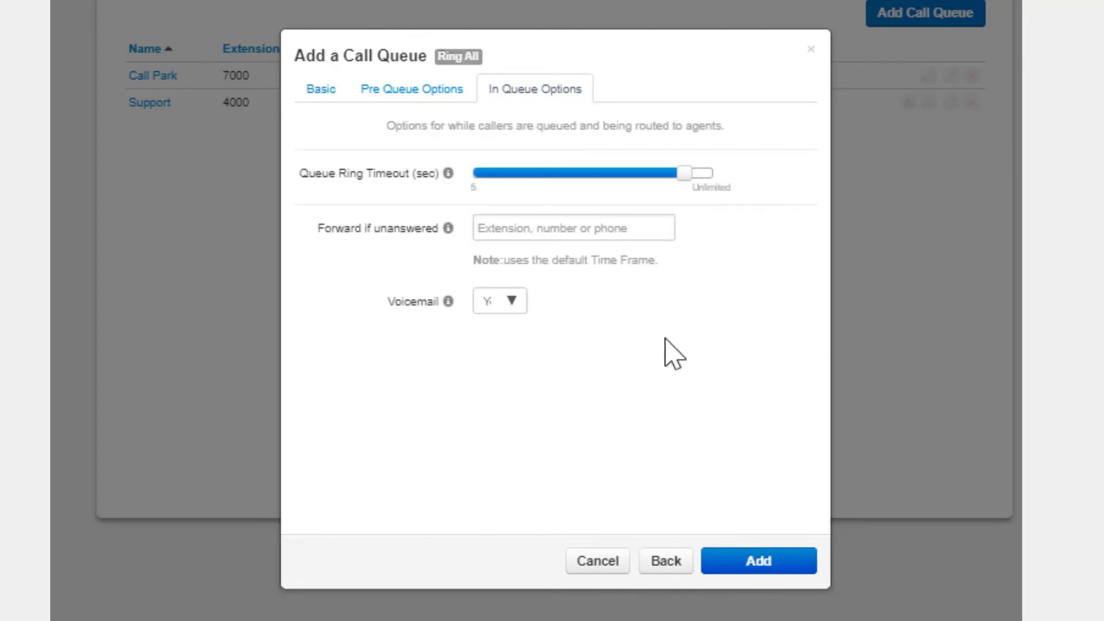
{"action": "left_click", "coordinate": [325, 92]}
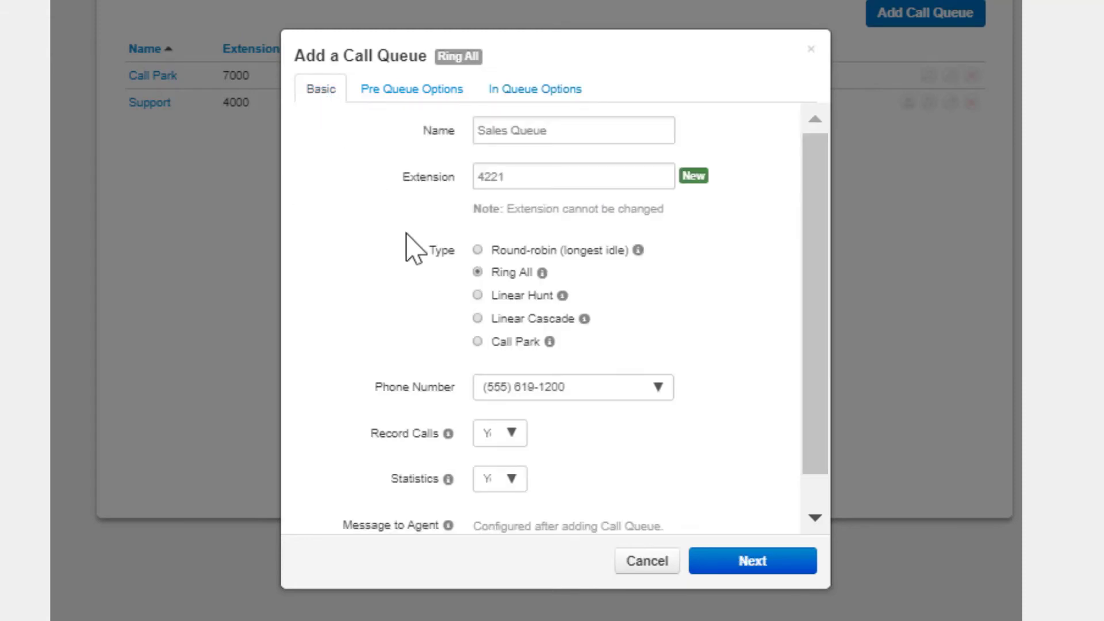
{"action": "left_click", "coordinate": [478, 296]}
{"action": "left_click", "coordinate": [533, 99]}
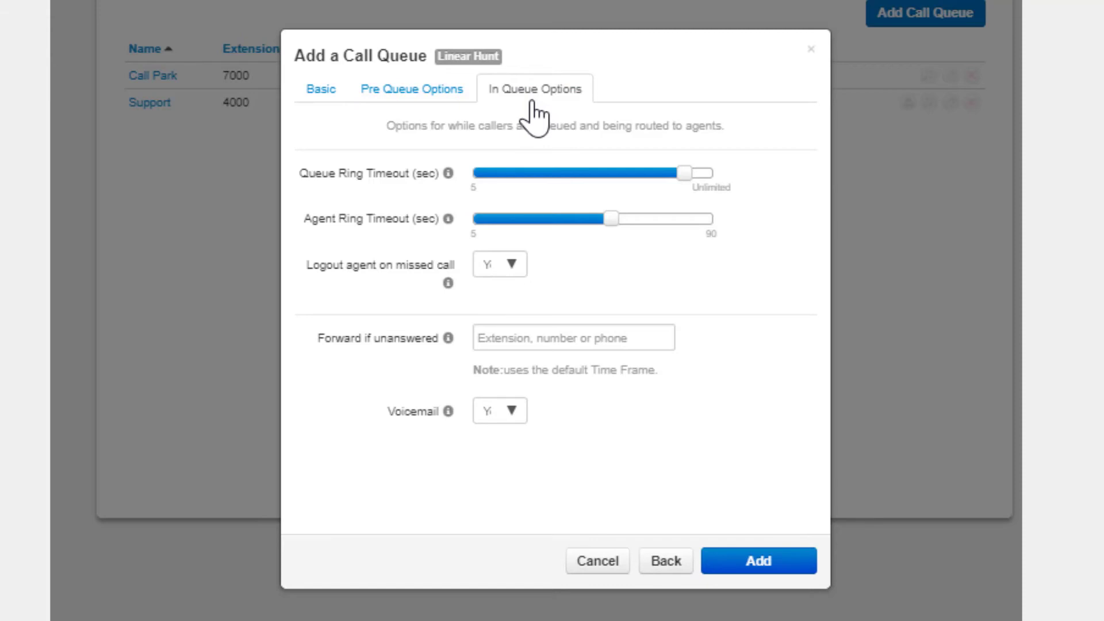
- Try the Linear Cascade type with Initial Agent Group to Ring at about 10 and Agent Group to Add After Timeout at about 20
{"action": "left_click", "coordinate": [314, 92]}
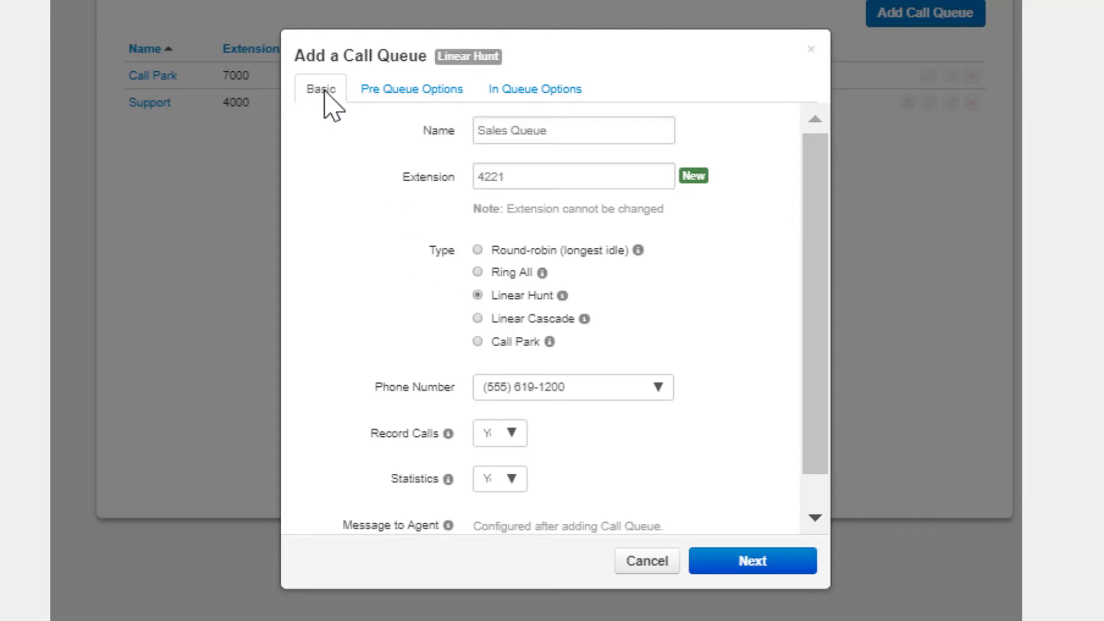
{"action": "left_click", "coordinate": [478, 319]}
{"action": "left_click", "coordinate": [531, 94]}
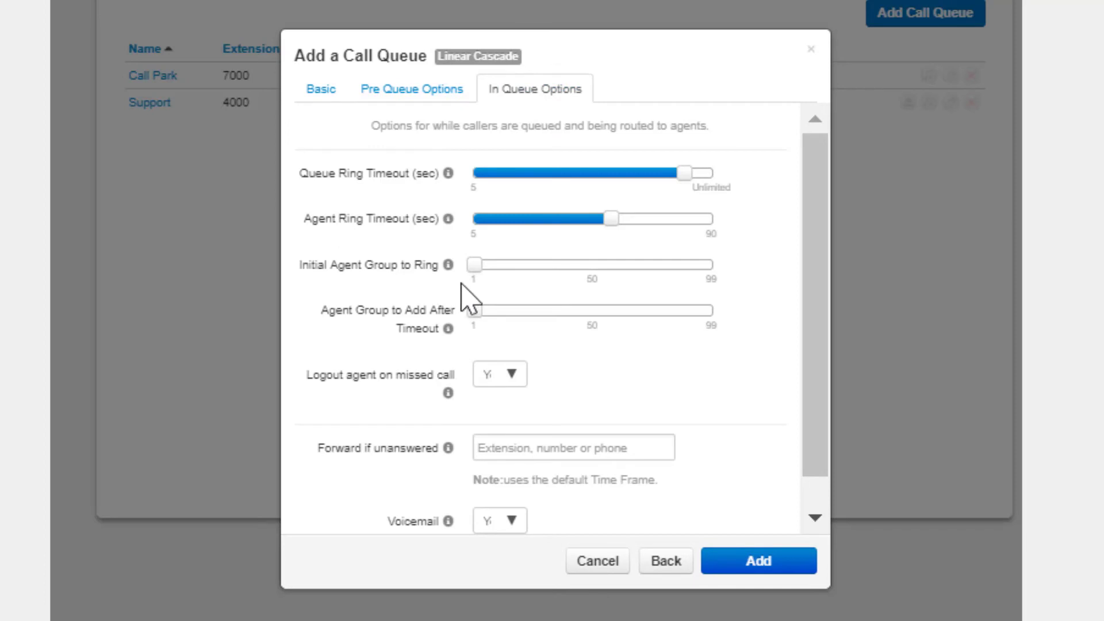
{"action": "mouse_move", "coordinate": [474, 266]}
{"action": "left_click_drag", "start_coordinate": [474, 267], "coordinate": [495, 274]}
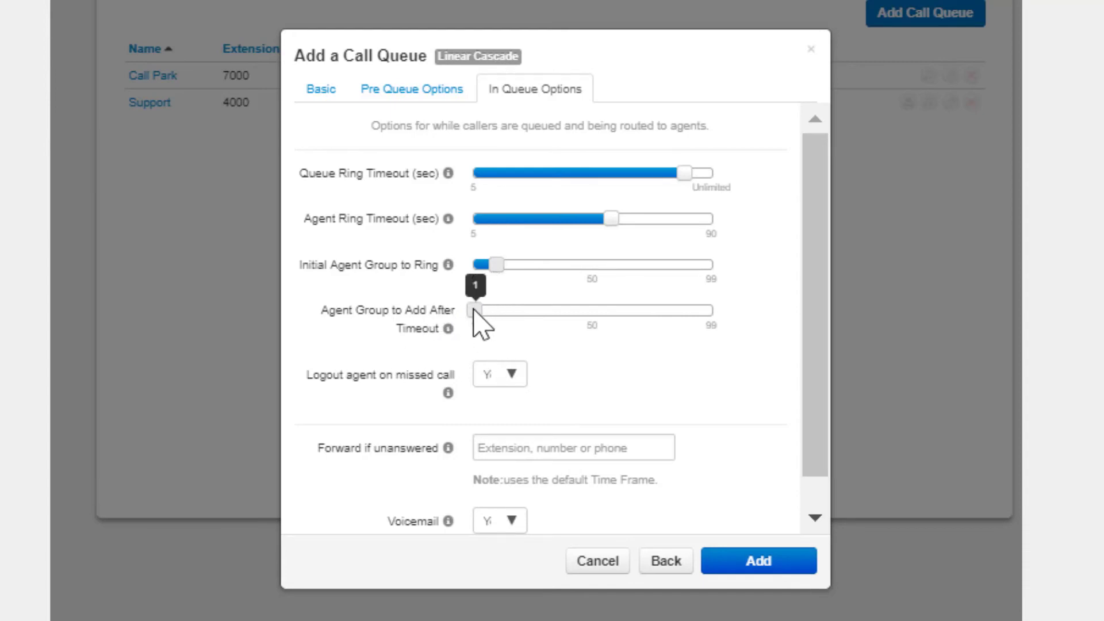
{"action": "left_click_drag", "start_coordinate": [480, 311], "coordinate": [521, 309]}
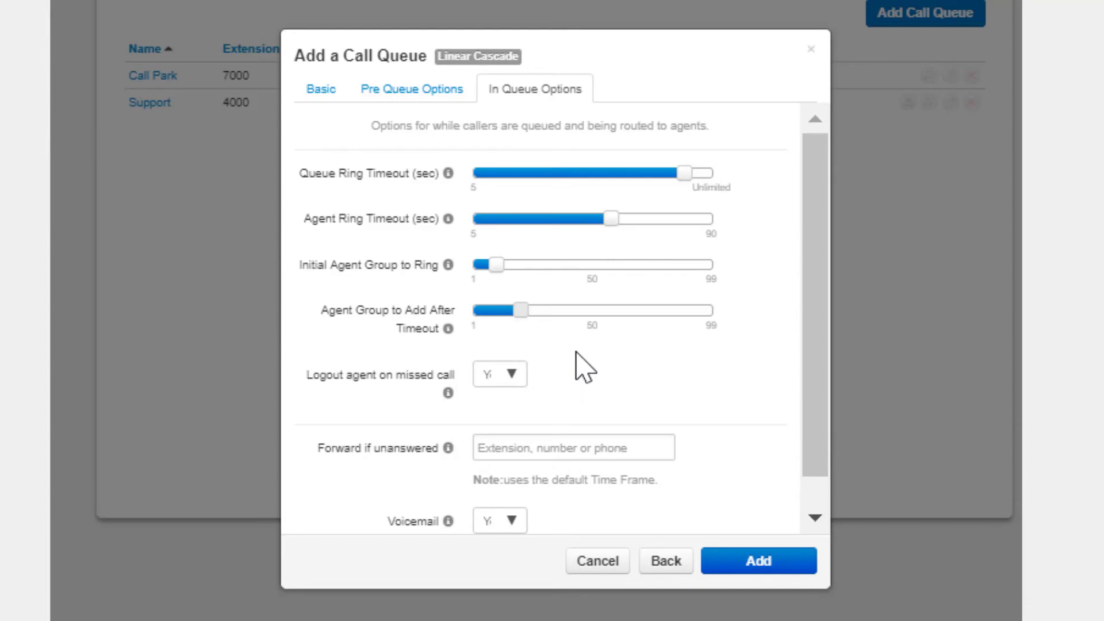
- Try the Call Park queue type in the basic settings
{"action": "left_click", "coordinate": [323, 90]}
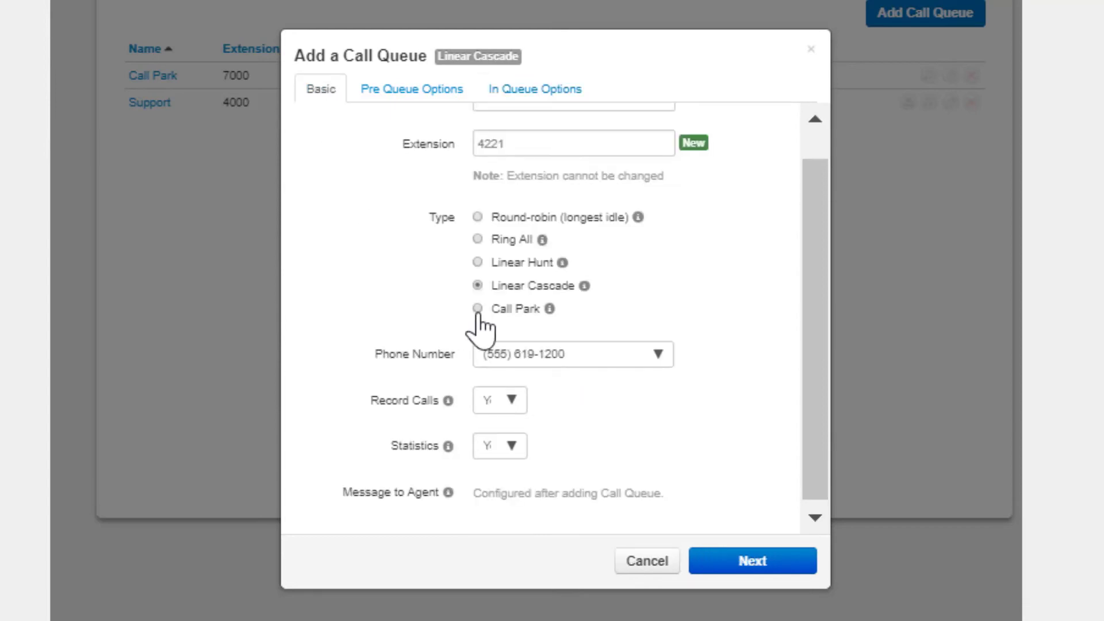
{"action": "left_click", "coordinate": [478, 311]}
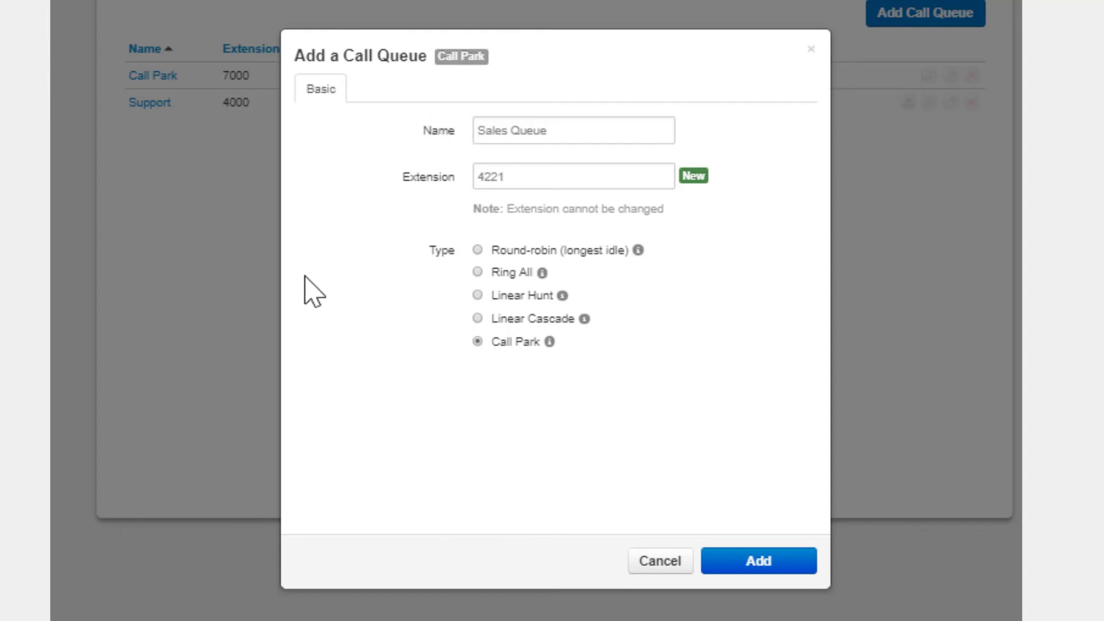
- Set the queue type back to Round-robin (longest idle) and add the Sales Queue
{"action": "left_click", "coordinate": [477, 251]}
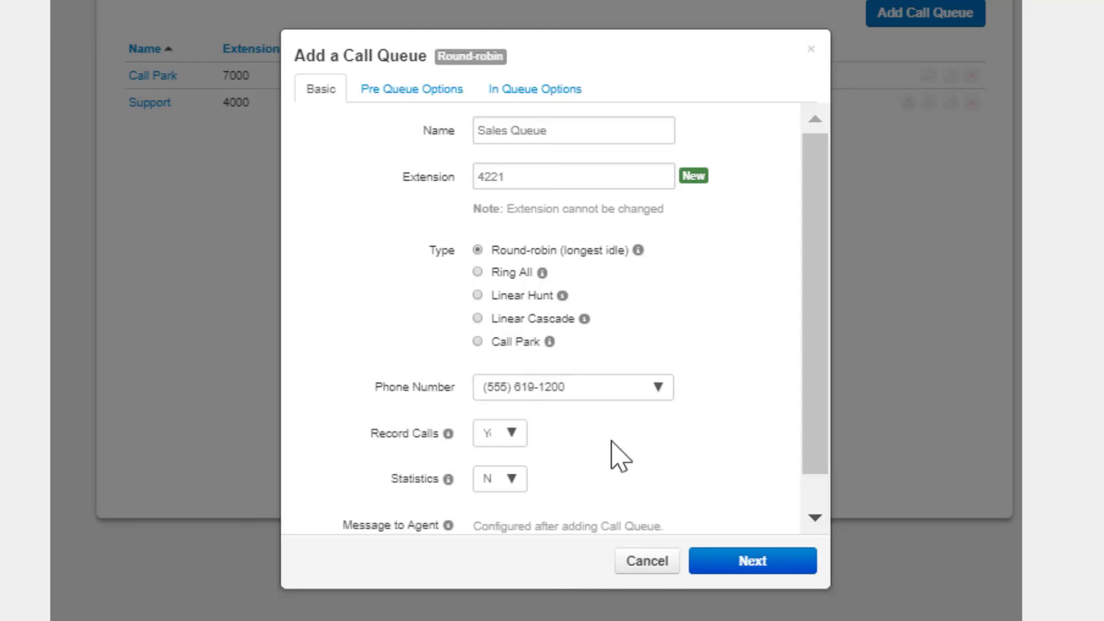
{"action": "left_click", "coordinate": [748, 569]}
{"action": "left_click", "coordinate": [748, 569]}
{"action": "left_click", "coordinate": [759, 562]}
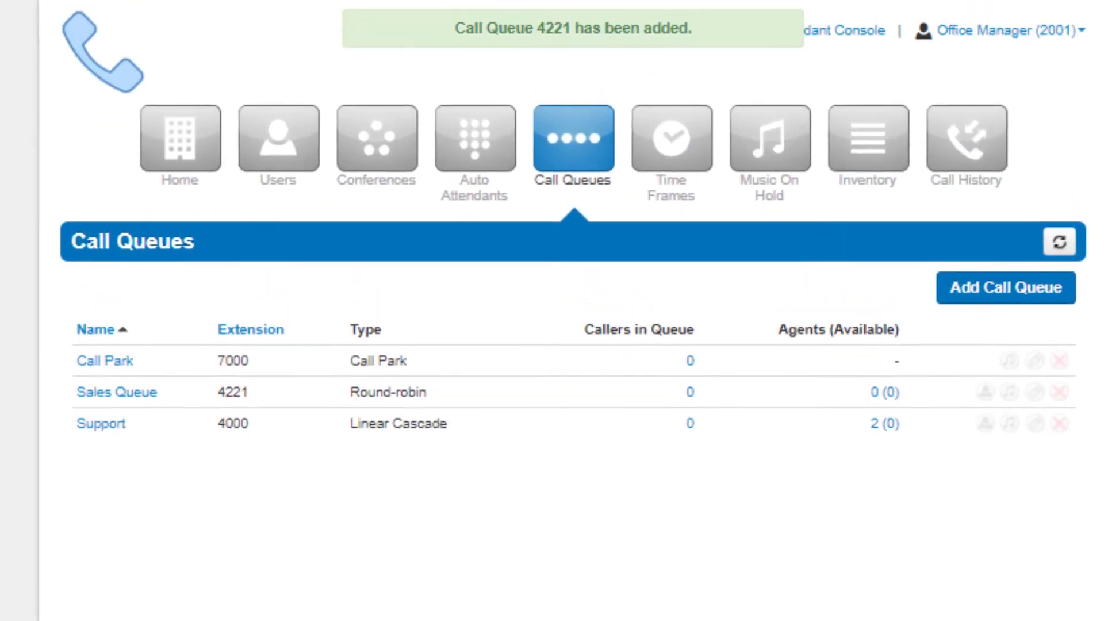
- Start a new agent in the Sales Queue with agent phone 1000 (Basic User) and status Online
{"action": "left_click", "coordinate": [929, 380]}
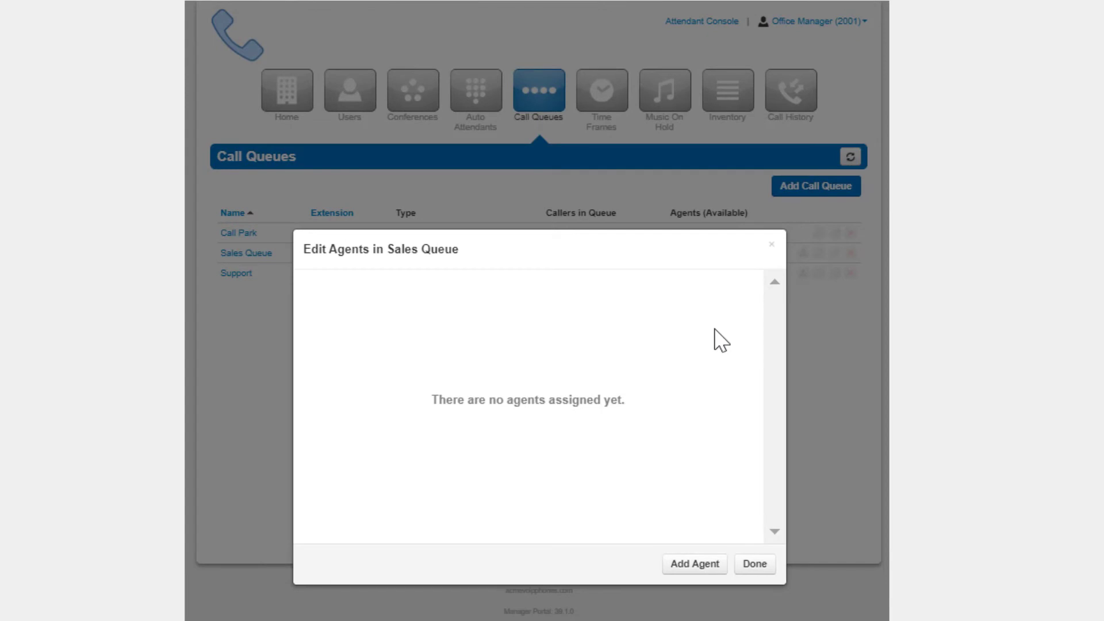
{"action": "left_click", "coordinate": [694, 564]}
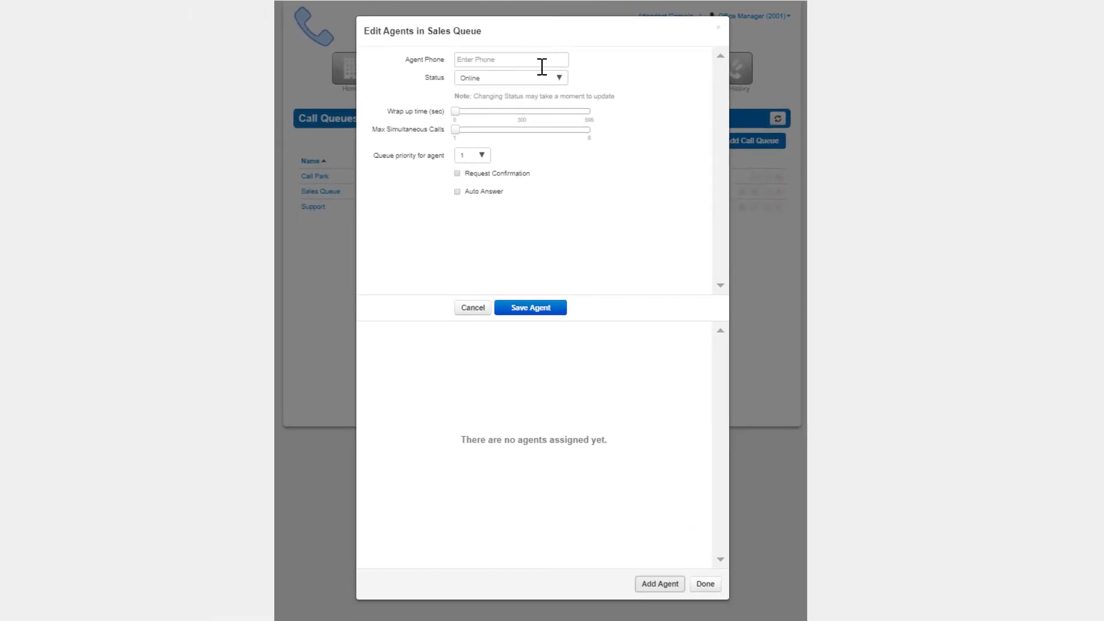
{"action": "left_click", "coordinate": [525, 59]}
{"action": "type", "text": "b"}
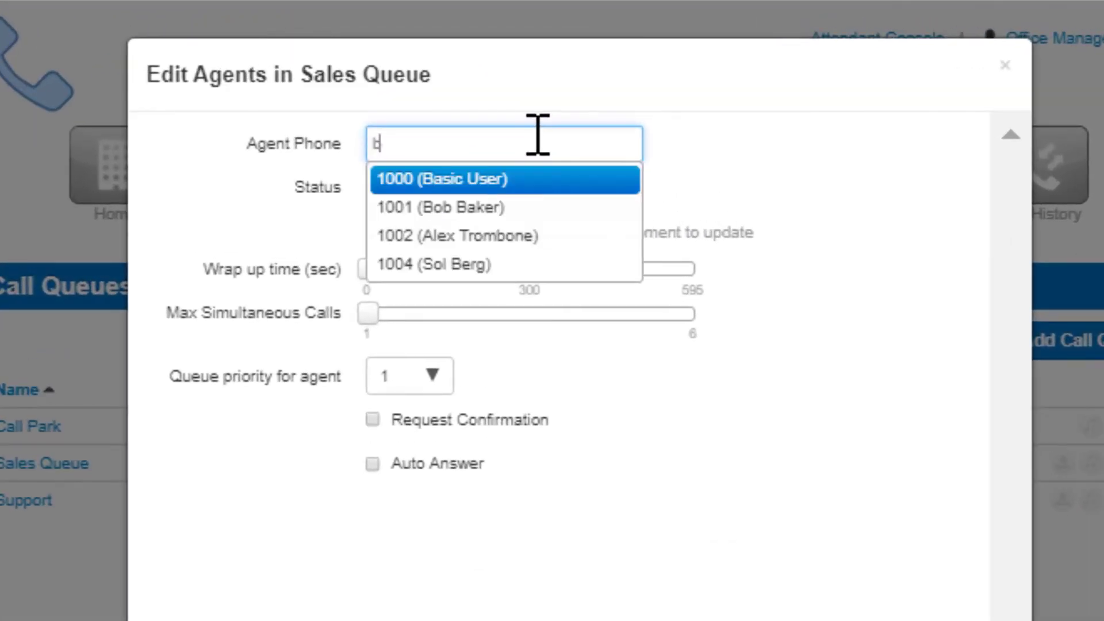
{"action": "key", "text": "Return"}
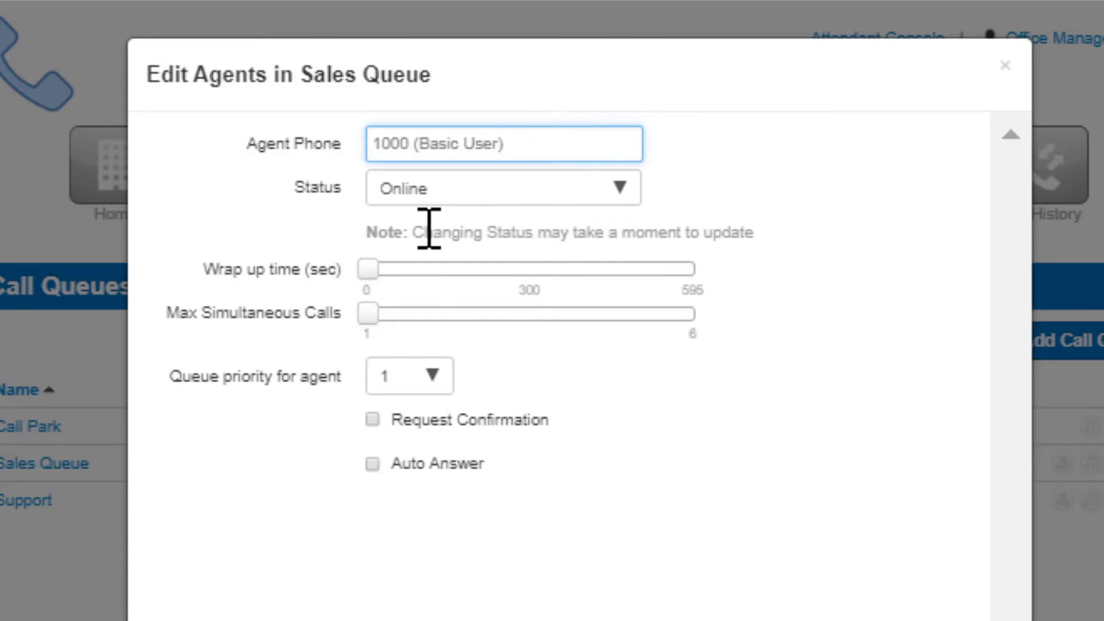
{"action": "left_click", "coordinate": [434, 198]}
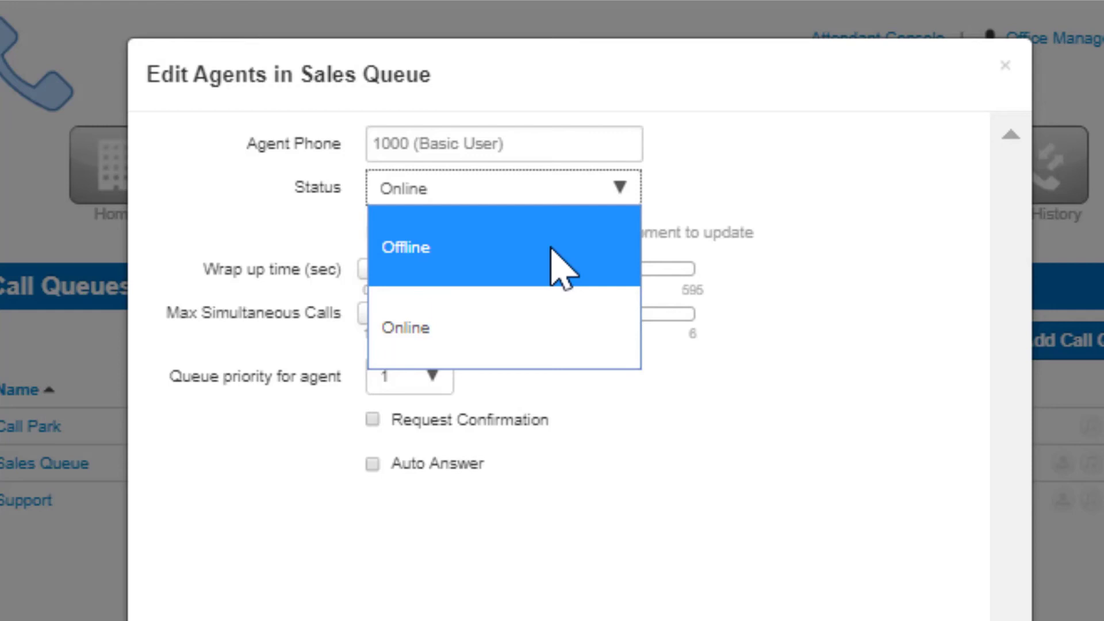
{"action": "left_click", "coordinate": [575, 325]}
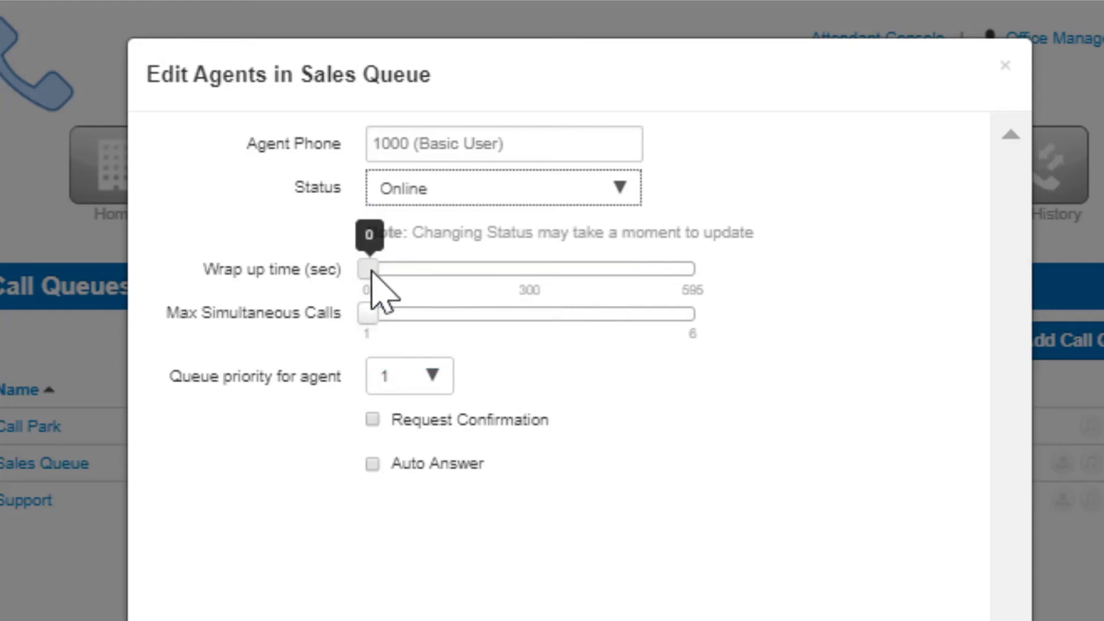
- Set the agent's wrap up time to 25 seconds and the maximum simultaneous calls to 2
{"action": "left_click_drag", "start_coordinate": [371, 275], "coordinate": [383, 279]}
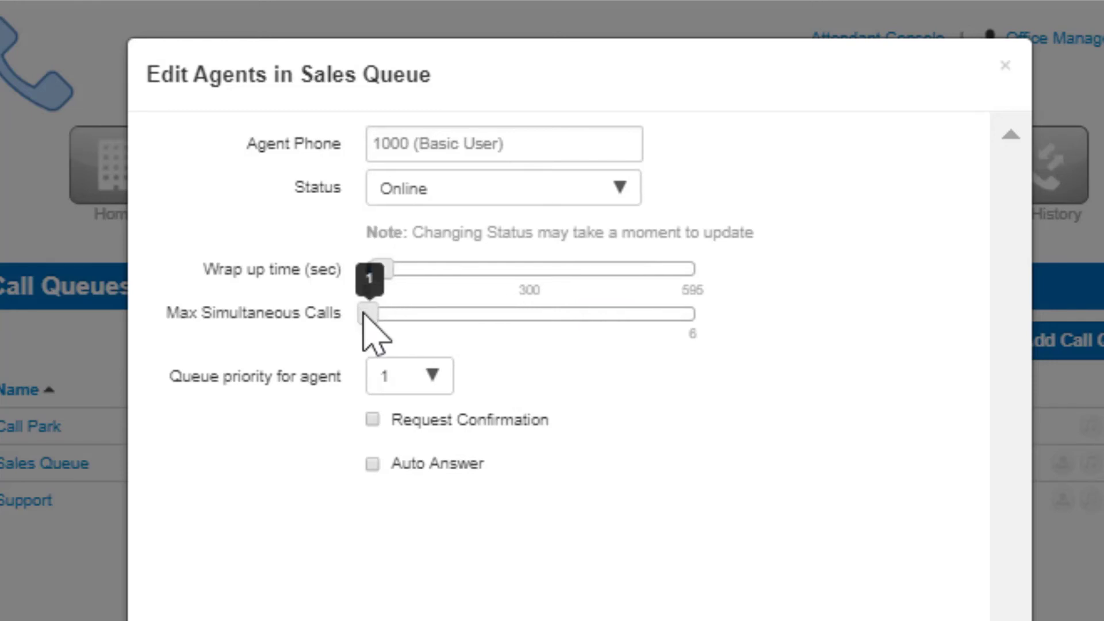
{"action": "left_click", "coordinate": [400, 314]}
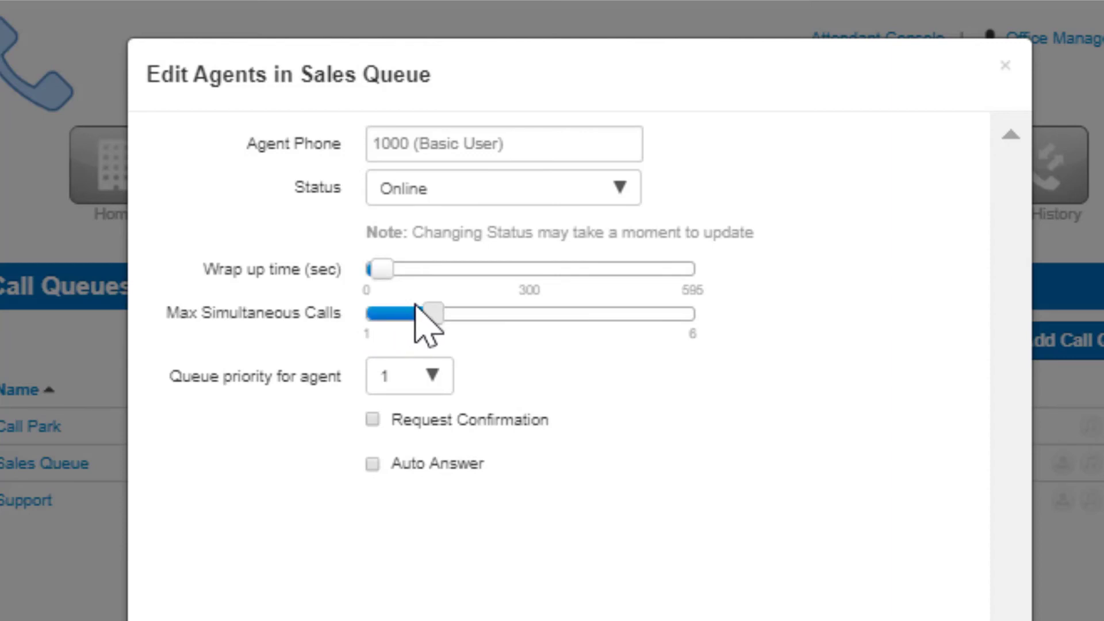
{"action": "mouse_move", "coordinate": [429, 311]}
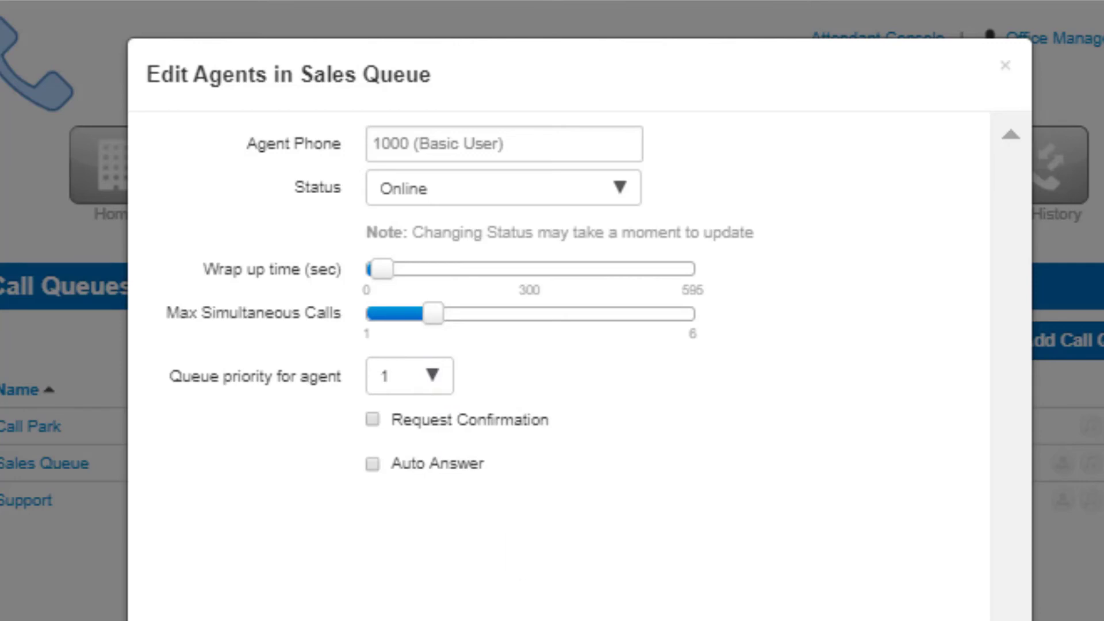
- Keep the agent's queue priority at 1, enable Auto Answer and save the agent
{"action": "left_click", "coordinate": [431, 376]}
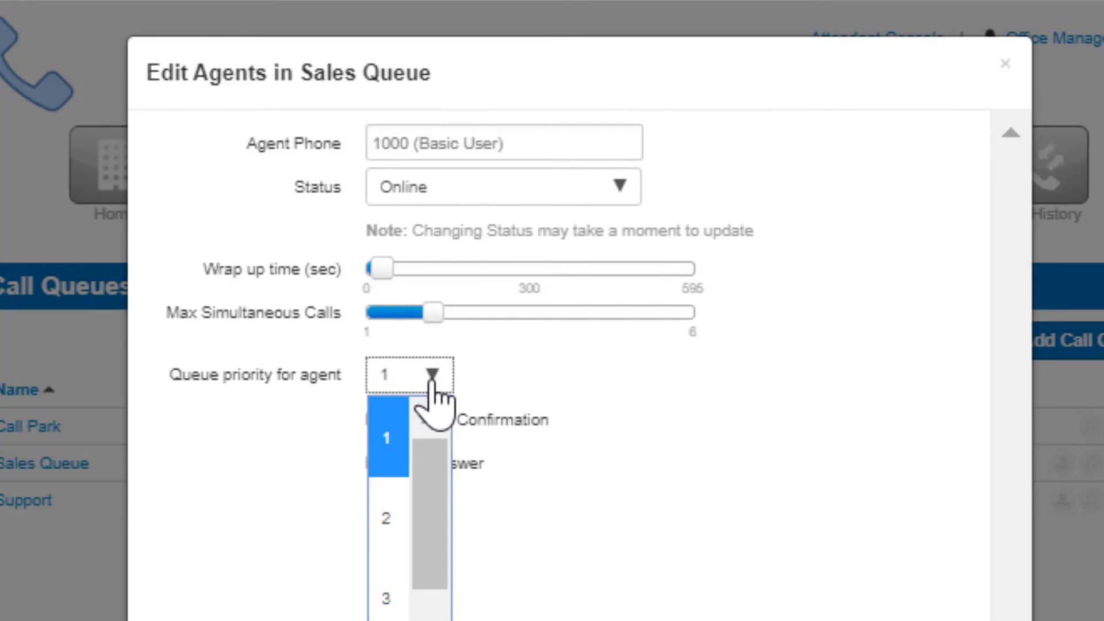
{"action": "left_click", "coordinate": [428, 384]}
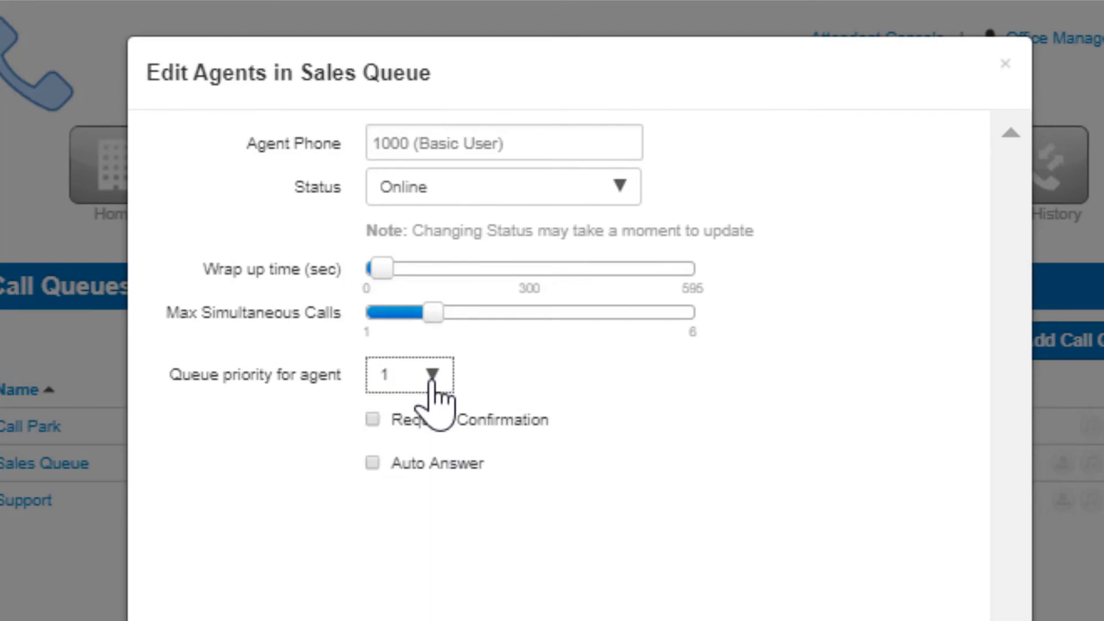
{"action": "left_click", "coordinate": [372, 419]}
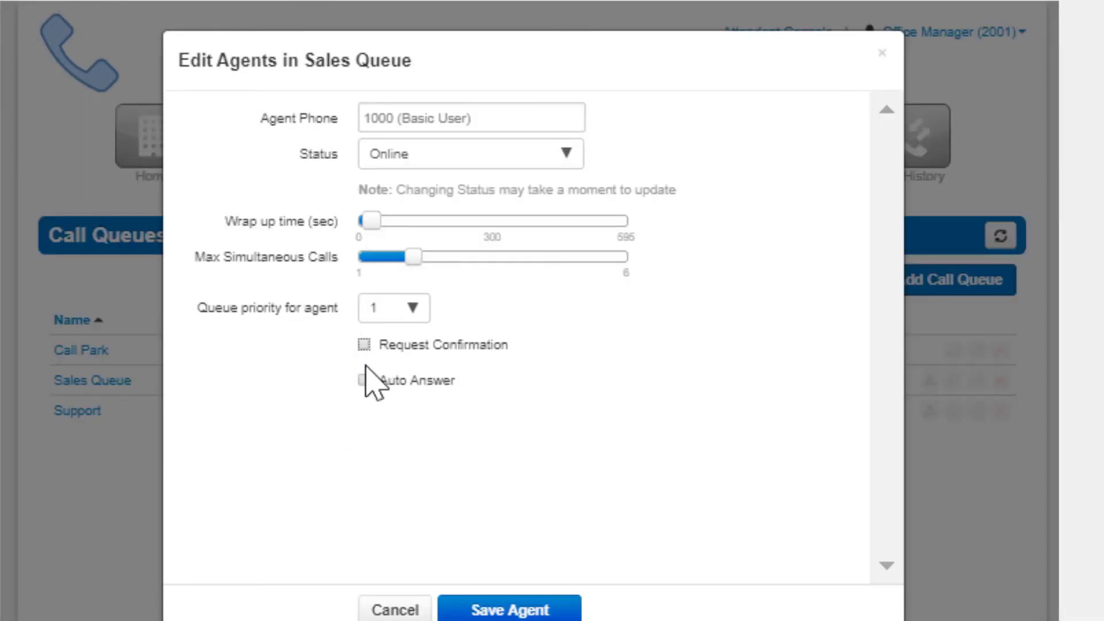
{"action": "left_click", "coordinate": [363, 380]}
{"action": "left_click", "coordinate": [514, 607]}
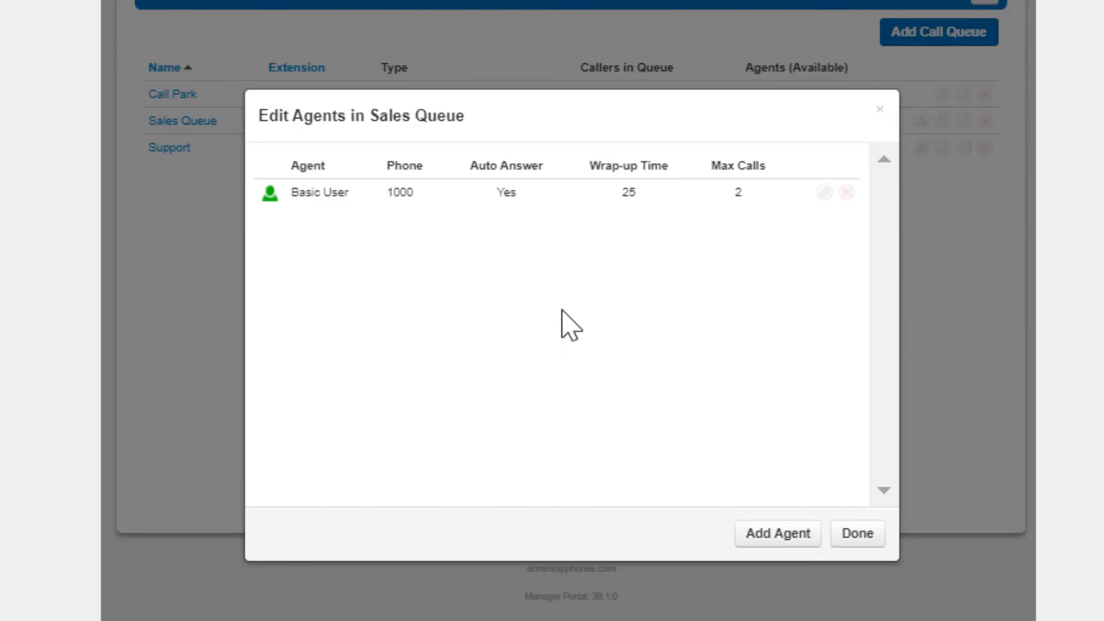
- Open the Basic User agent of the Sales Queue for editing
{"action": "left_click", "coordinate": [824, 192]}
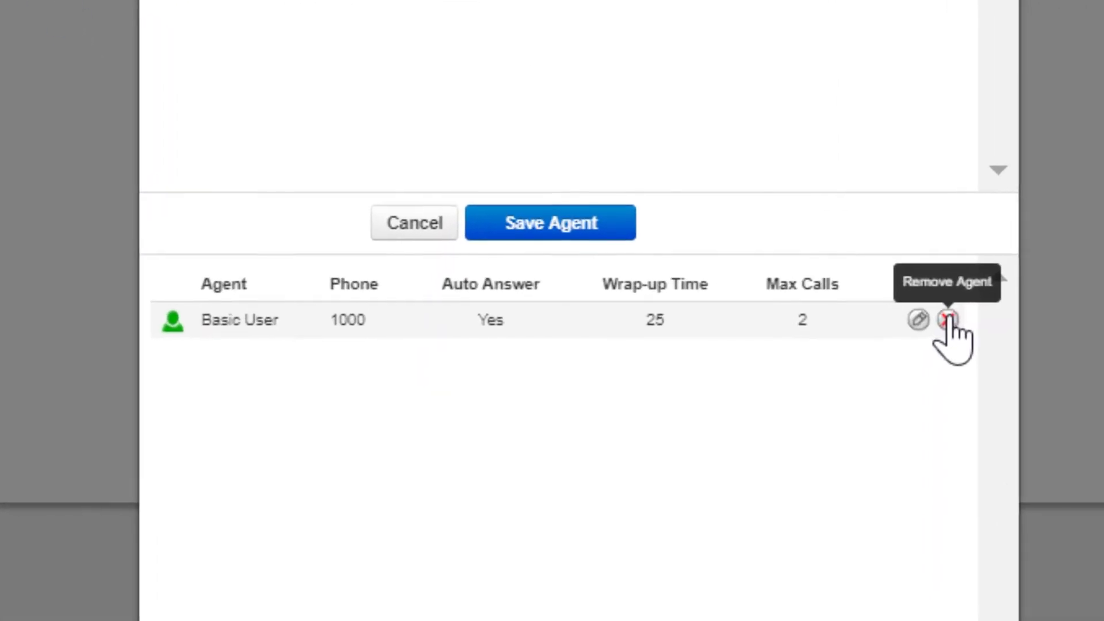
- Remove the Basic User agent from the Sales Queue and finish editing its agents
{"action": "left_click", "coordinate": [774, 453]}
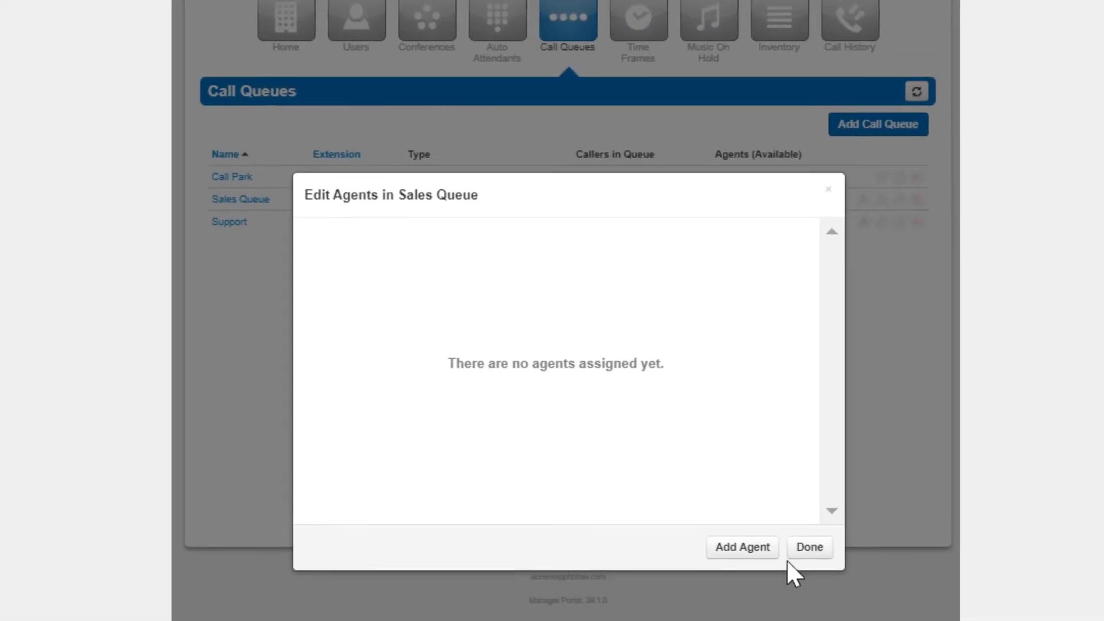
{"action": "left_click", "coordinate": [798, 553]}
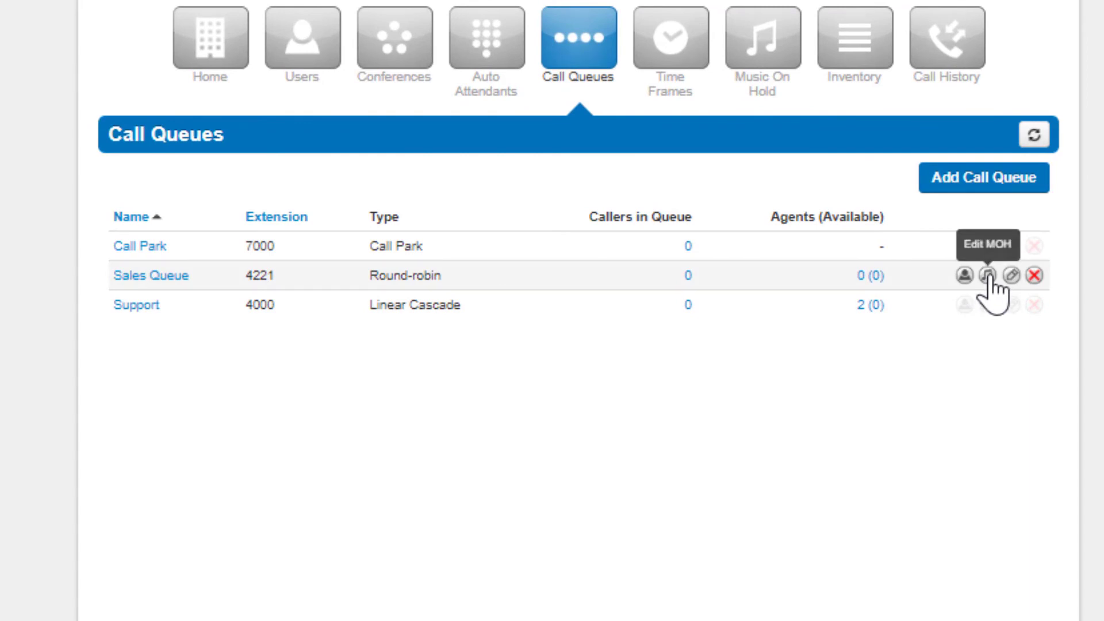
- Upload Song2.mp3 as music on hold for the Sales Queue with the song name Queue MoH
{"action": "left_click", "coordinate": [989, 276]}
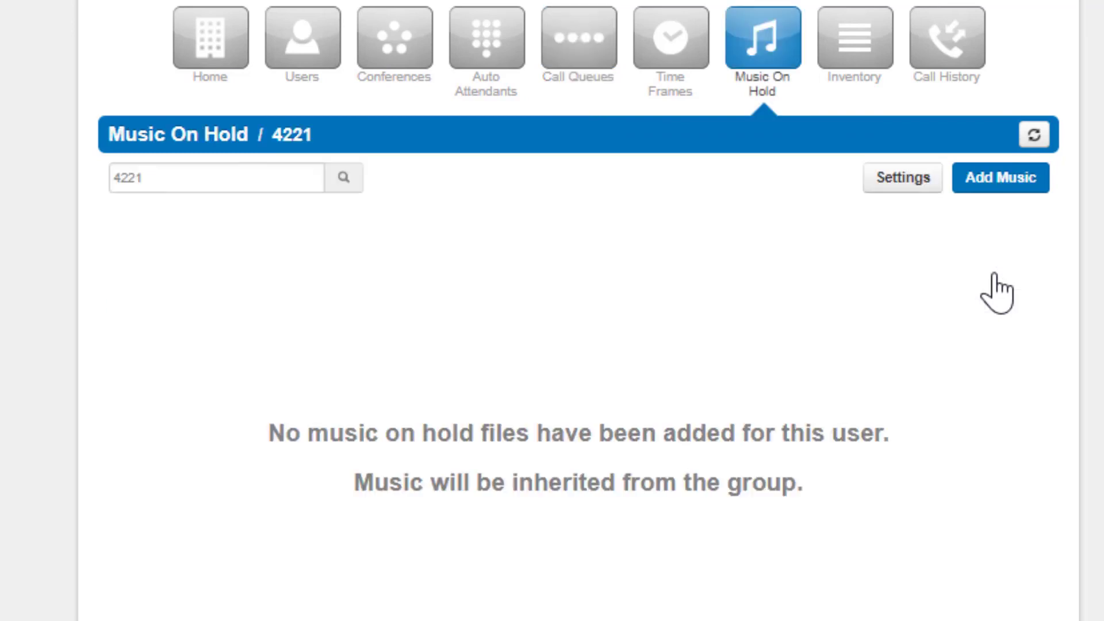
{"action": "left_click", "coordinate": [986, 182]}
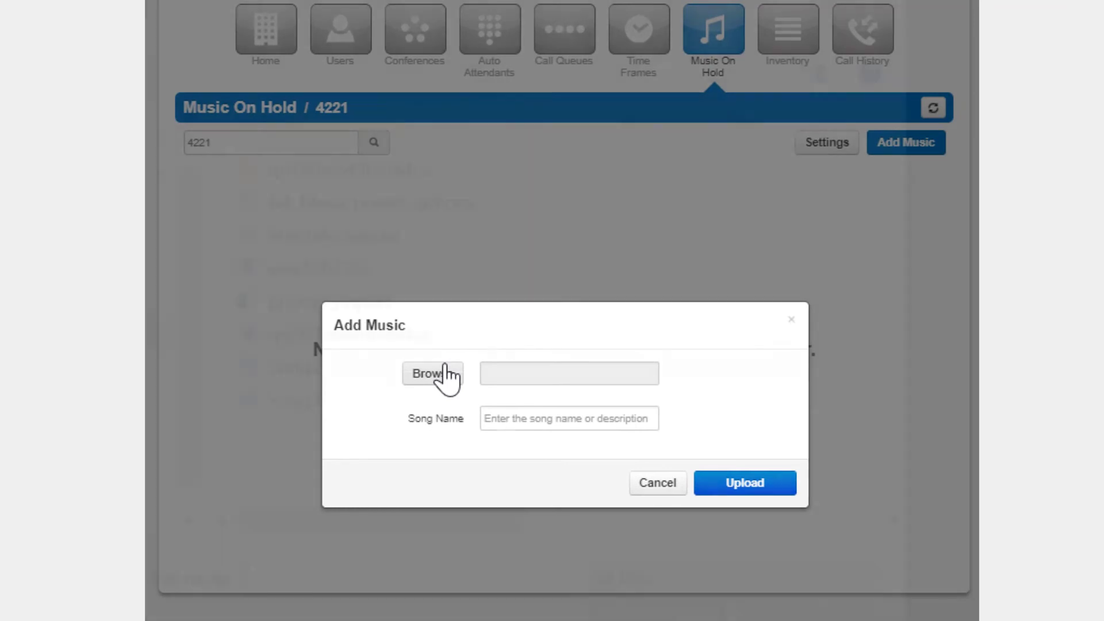
{"action": "left_click", "coordinate": [437, 374]}
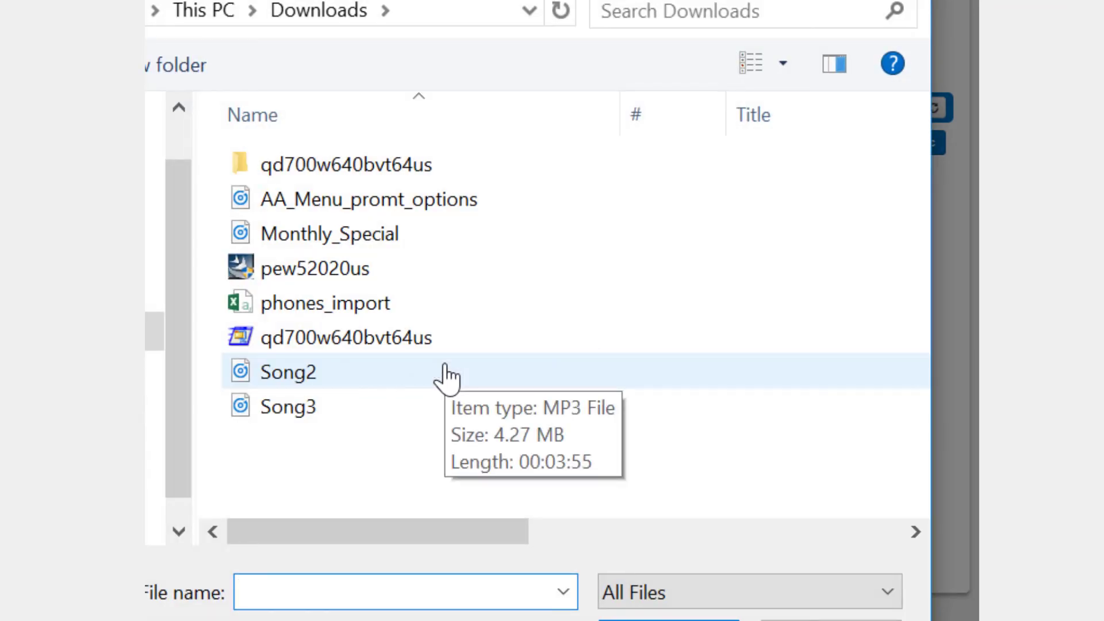
{"action": "double_click", "coordinate": [447, 377]}
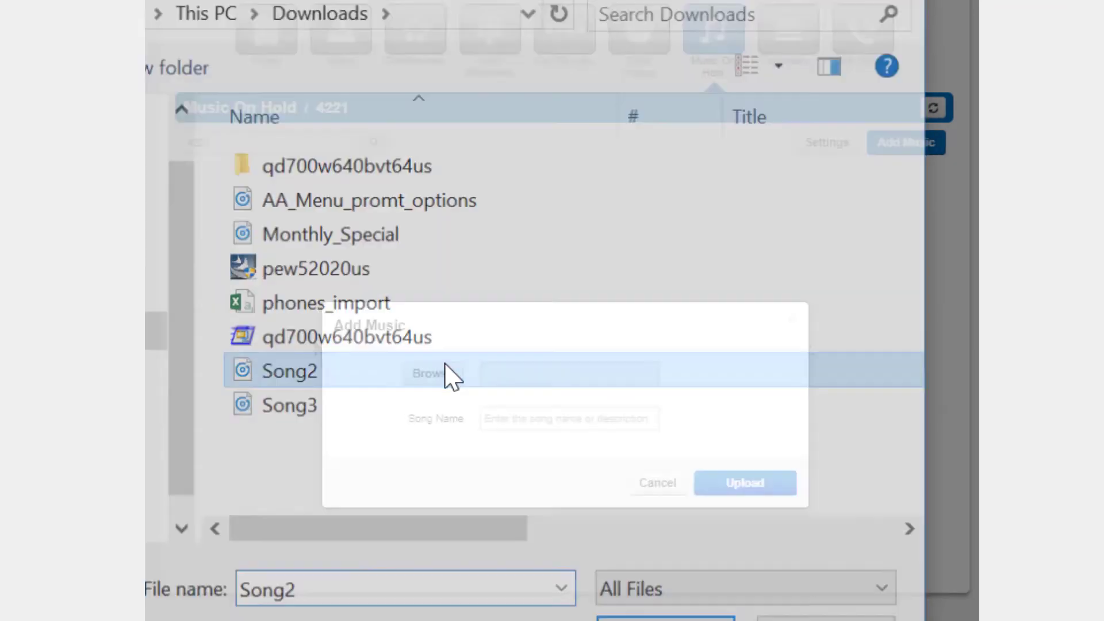
{"action": "left_click", "coordinate": [528, 420]}
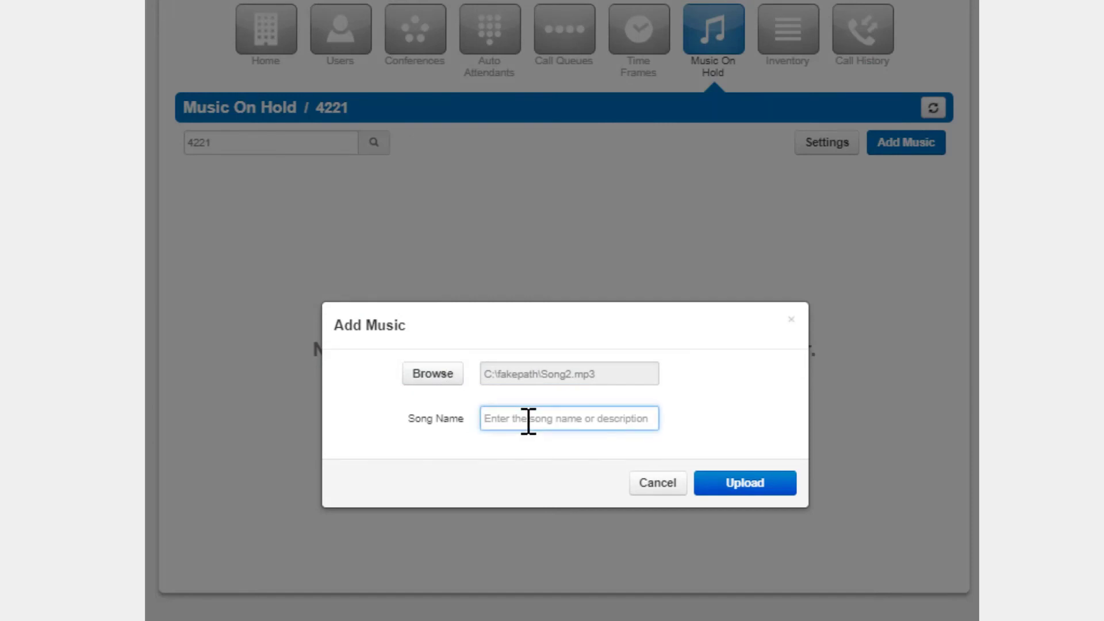
{"action": "type", "text": "Queue MoH"}
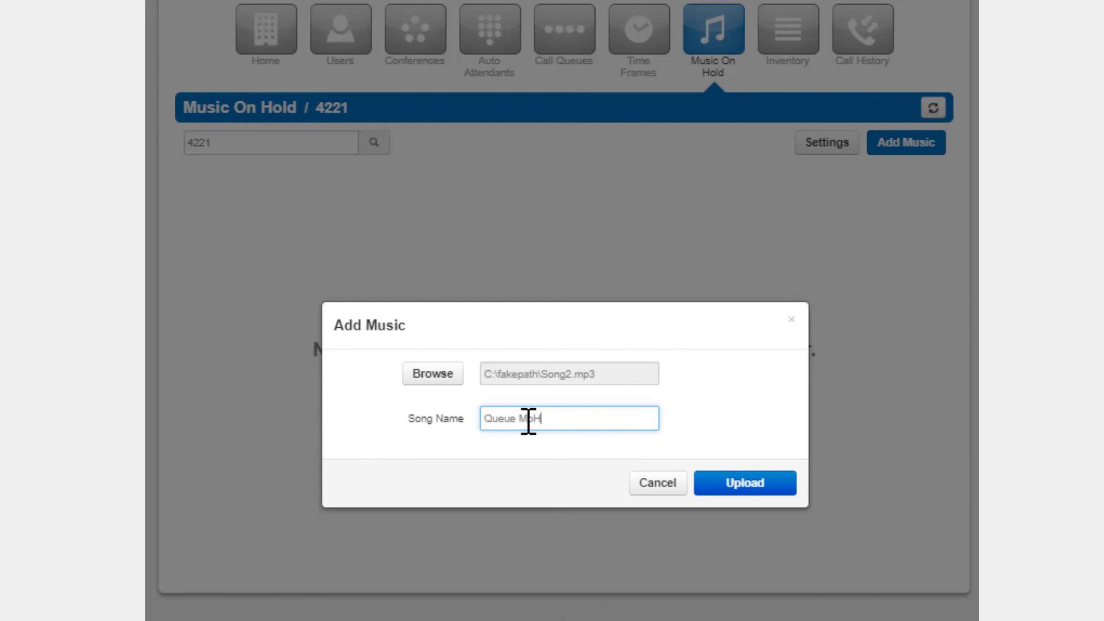
{"action": "left_click", "coordinate": [760, 486]}
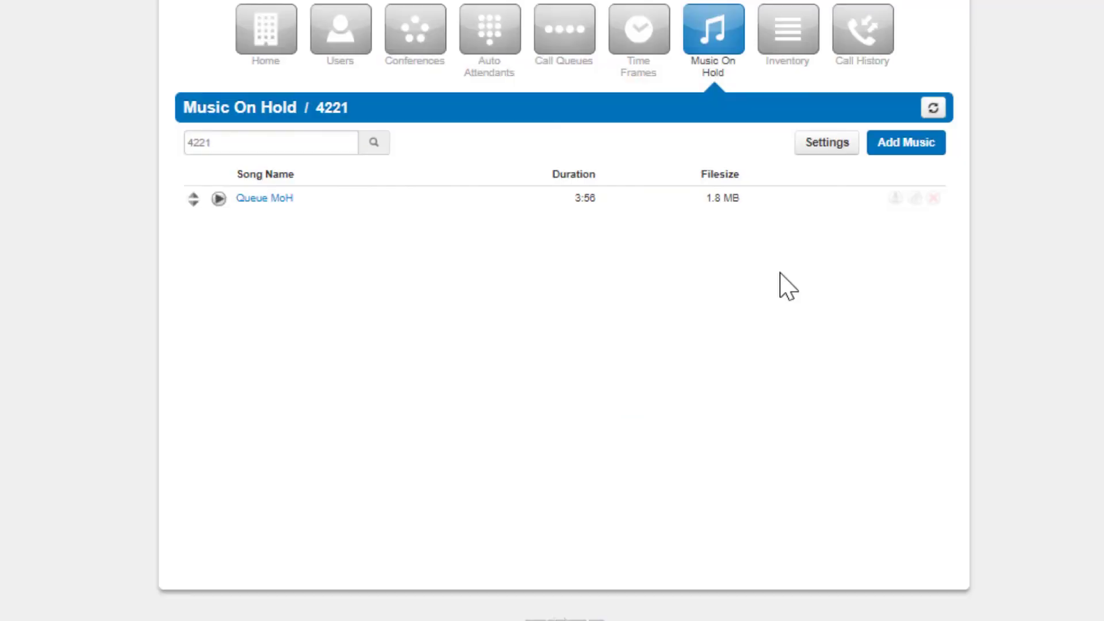
- Enable the queue's introductory greeting in the music on hold settings, uploading Monthly_Special.mp3 with the name Queue Introductory greeting
{"action": "left_click", "coordinate": [806, 146]}
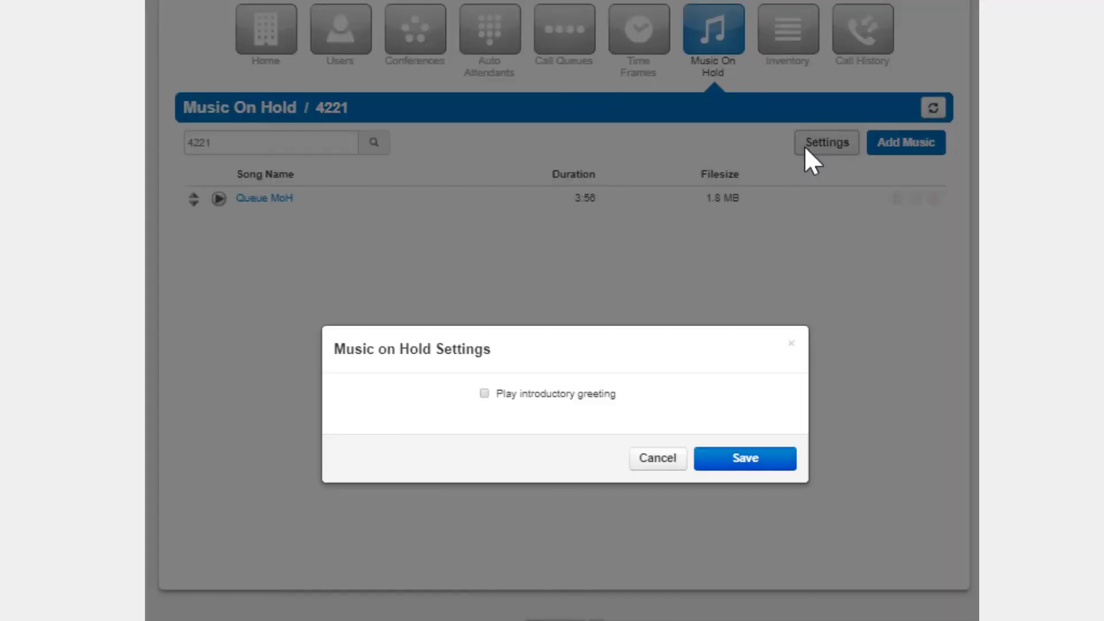
{"action": "left_click", "coordinate": [484, 394]}
{"action": "left_click", "coordinate": [484, 368]}
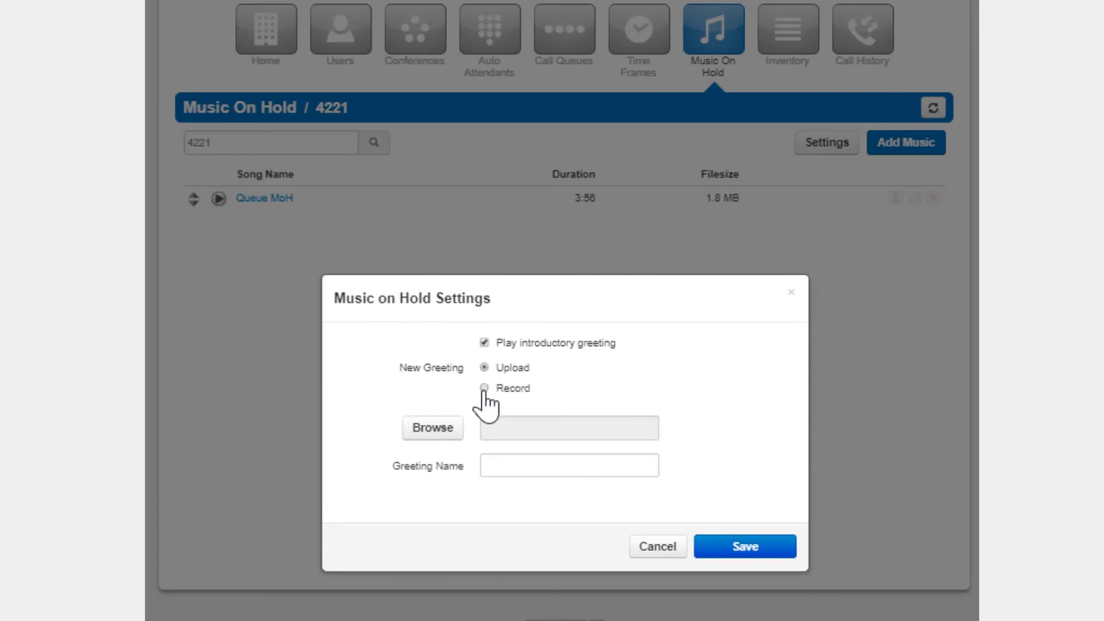
{"action": "left_click", "coordinate": [484, 388]}
{"action": "left_click", "coordinate": [484, 368]}
{"action": "left_click", "coordinate": [443, 432]}
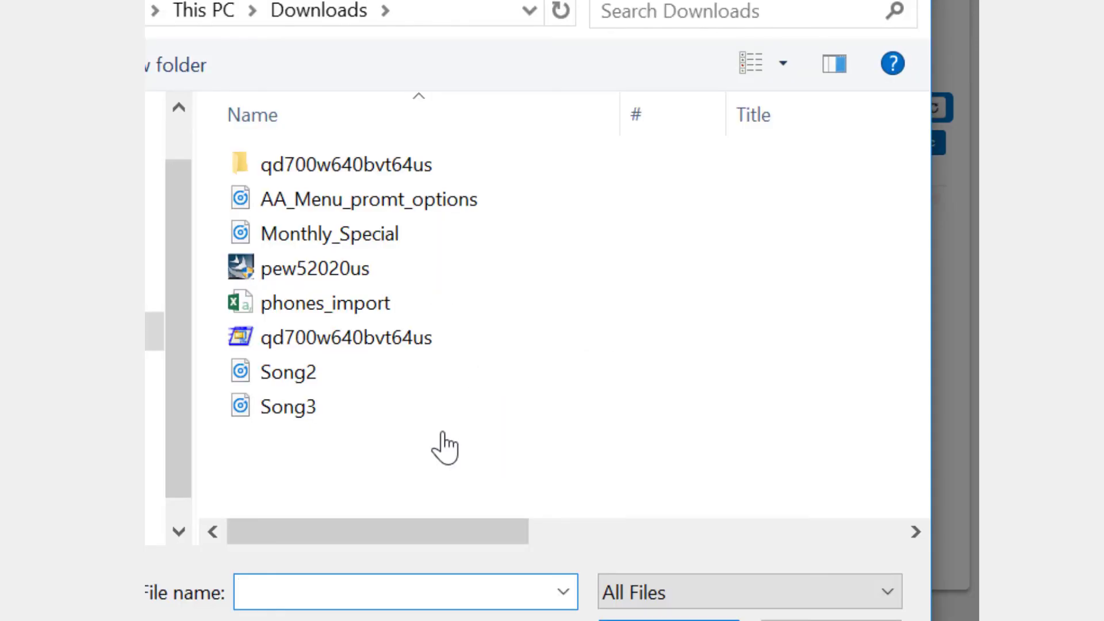
{"action": "double_click", "coordinate": [373, 237]}
{"action": "left_click", "coordinate": [529, 460]}
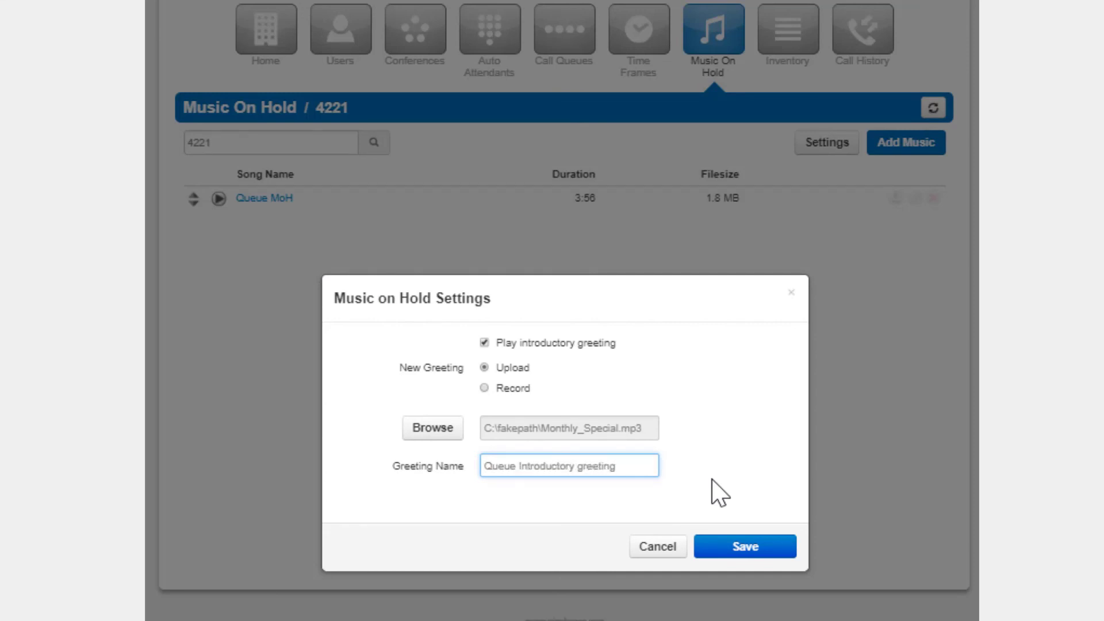
{"action": "left_click", "coordinate": [732, 549]}
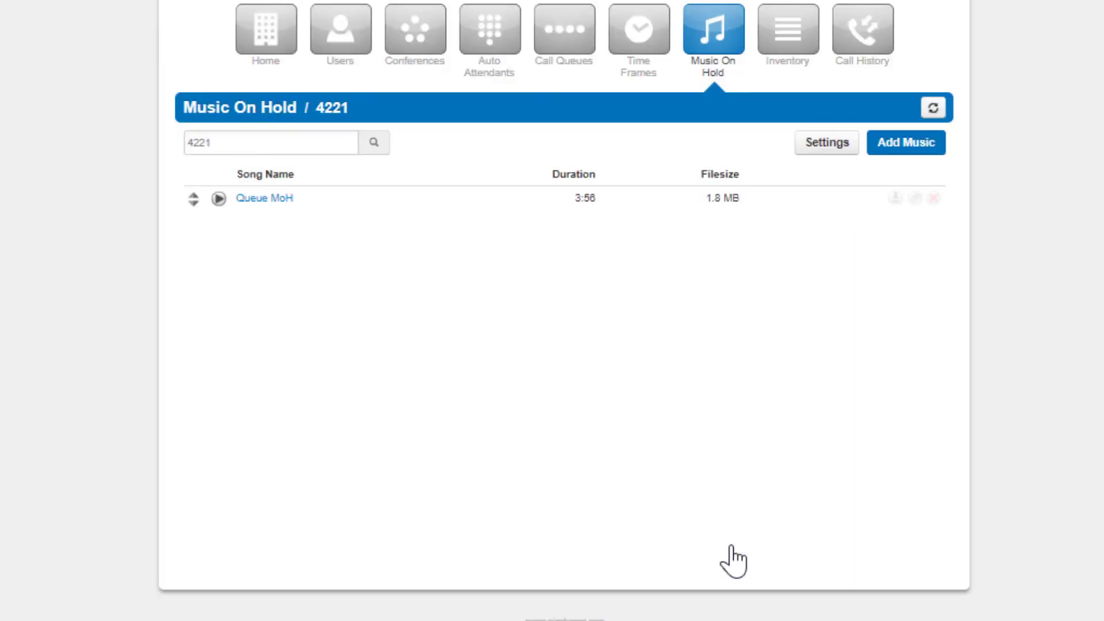
- Upload another music on hold song named Song 2 MoH, move it above Queue MoH and save the order
{"action": "left_click", "coordinate": [905, 142]}
{"action": "left_click", "coordinate": [438, 382]}
{"action": "type", "text": "Song 2 MoH"}
{"action": "left_click", "coordinate": [739, 488]}
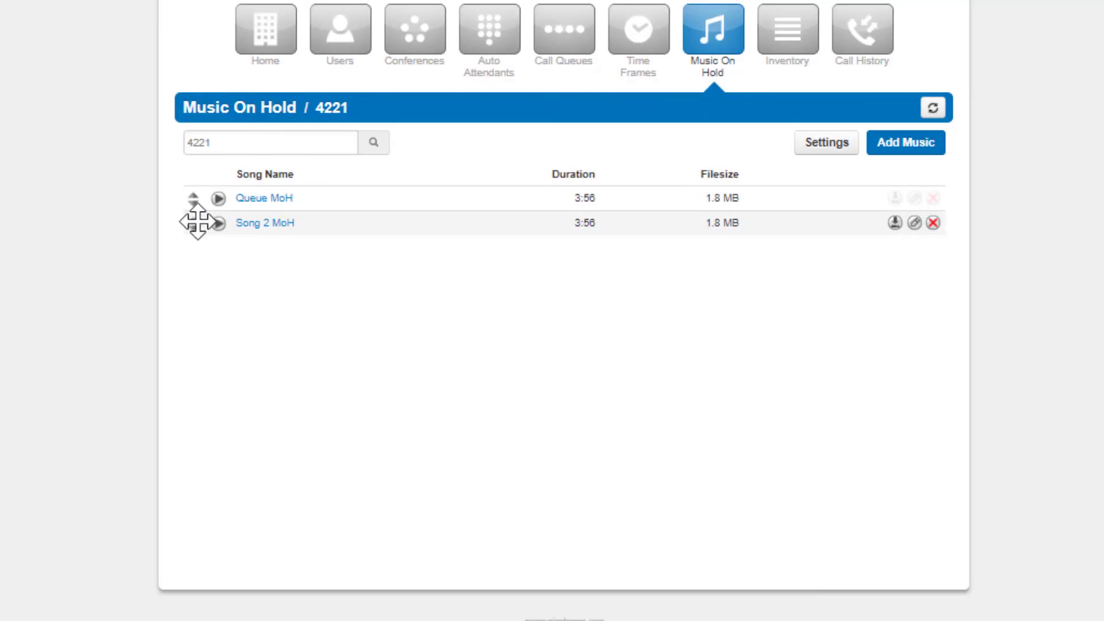
{"action": "mouse_move", "coordinate": [194, 222]}
{"action": "left_mouse_down"}
{"action": "mouse_move", "coordinate": [192, 198]}
{"action": "mouse_move", "coordinate": [202, 207]}
{"action": "left_mouse_up"}
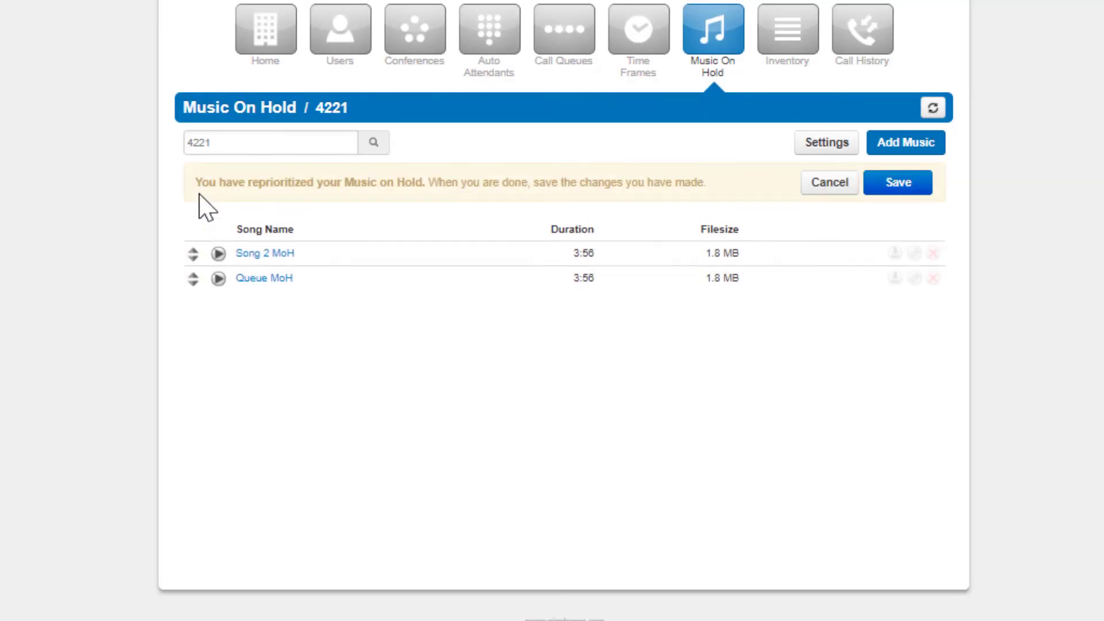
{"action": "left_click", "coordinate": [899, 182]}
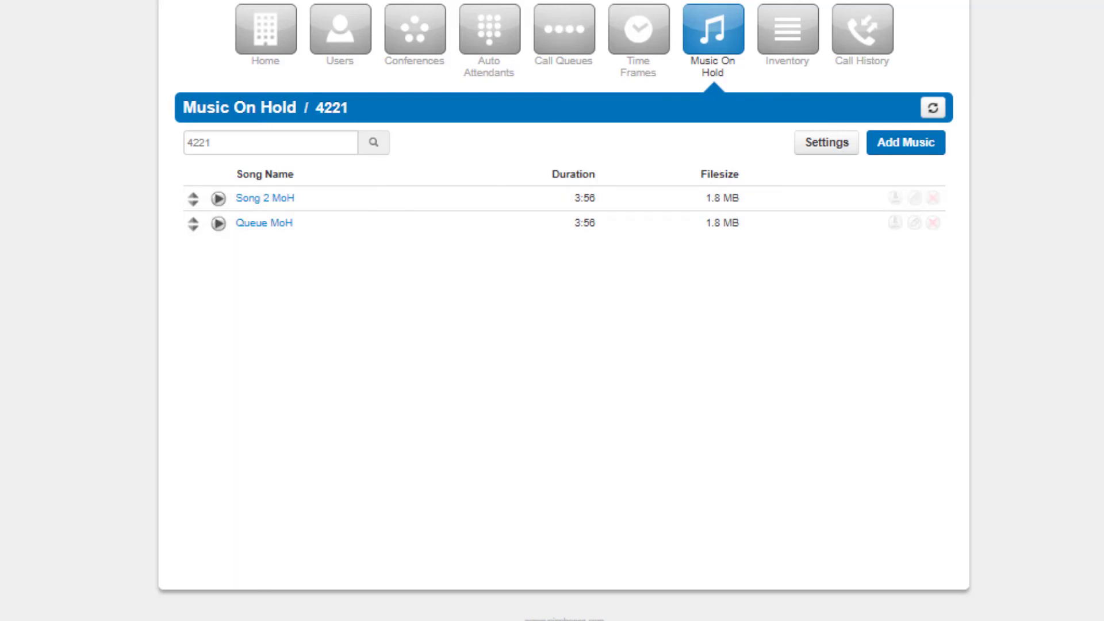
- Return to the call queue list, review the basic settings of the Sales Queue and close them
{"action": "left_click", "coordinate": [564, 31]}
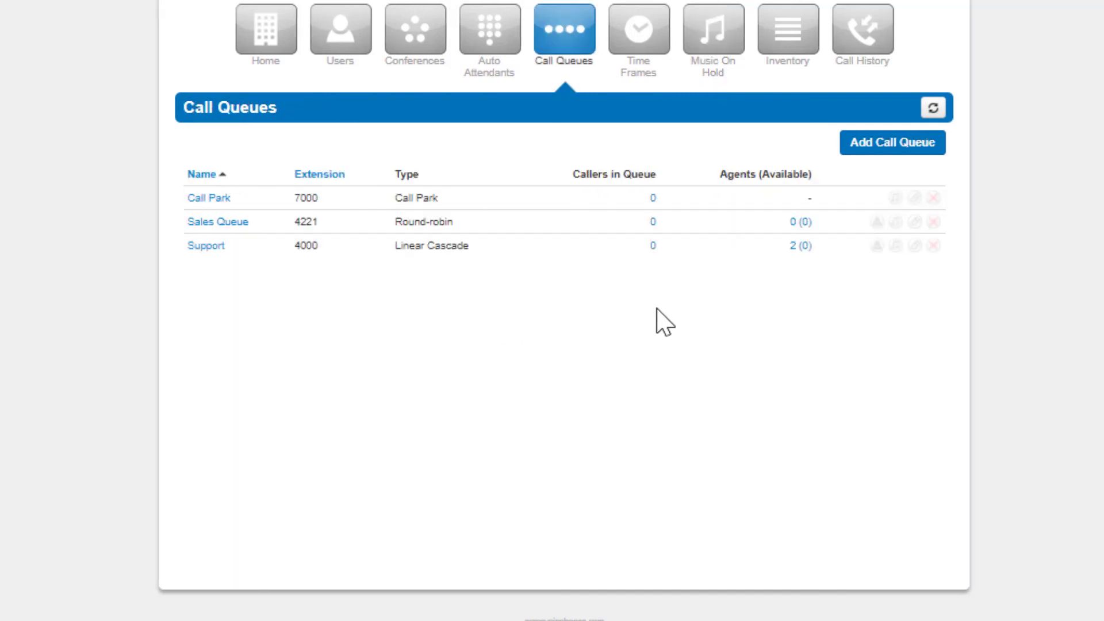
{"action": "left_click", "coordinate": [915, 222]}
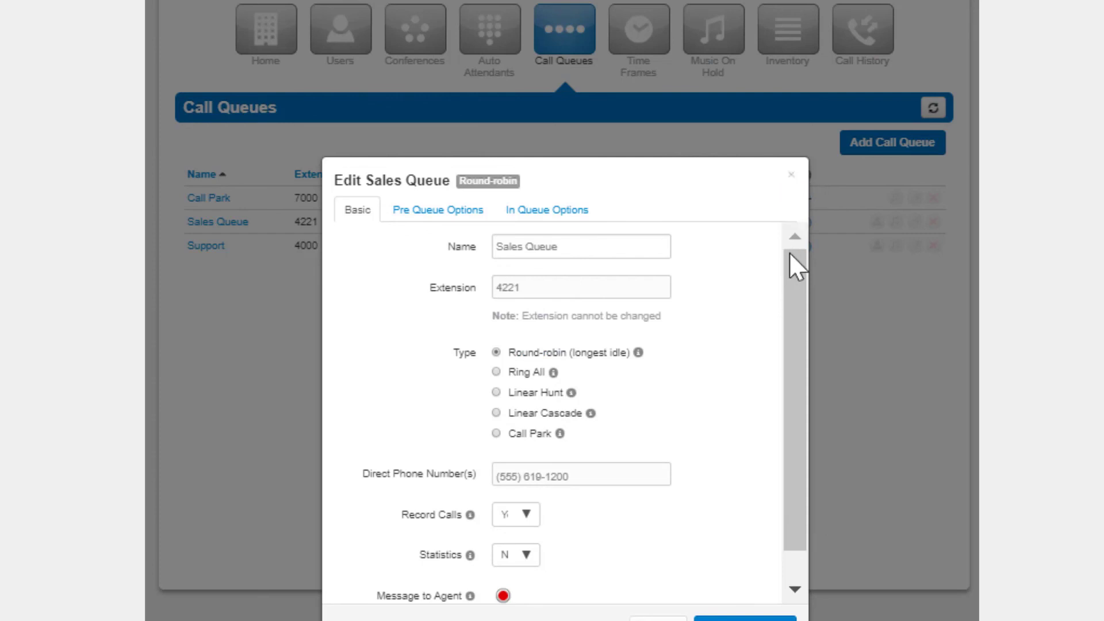
{"action": "scroll", "coordinate": [793, 322], "scroll_direction": "down", "scroll_amount": 1}
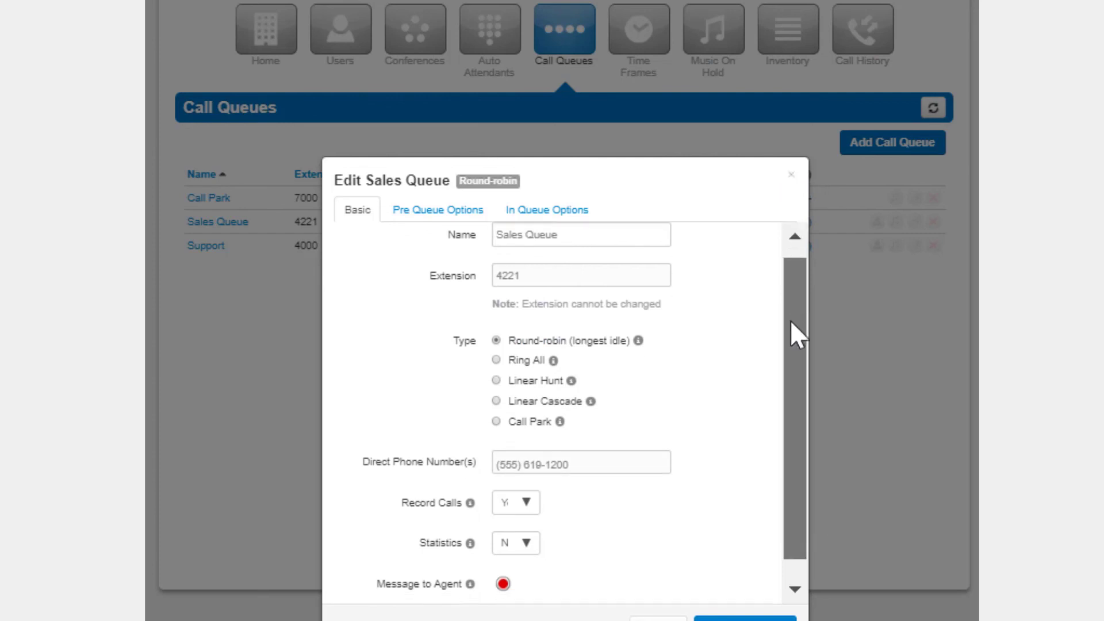
{"action": "left_click", "coordinate": [793, 174]}
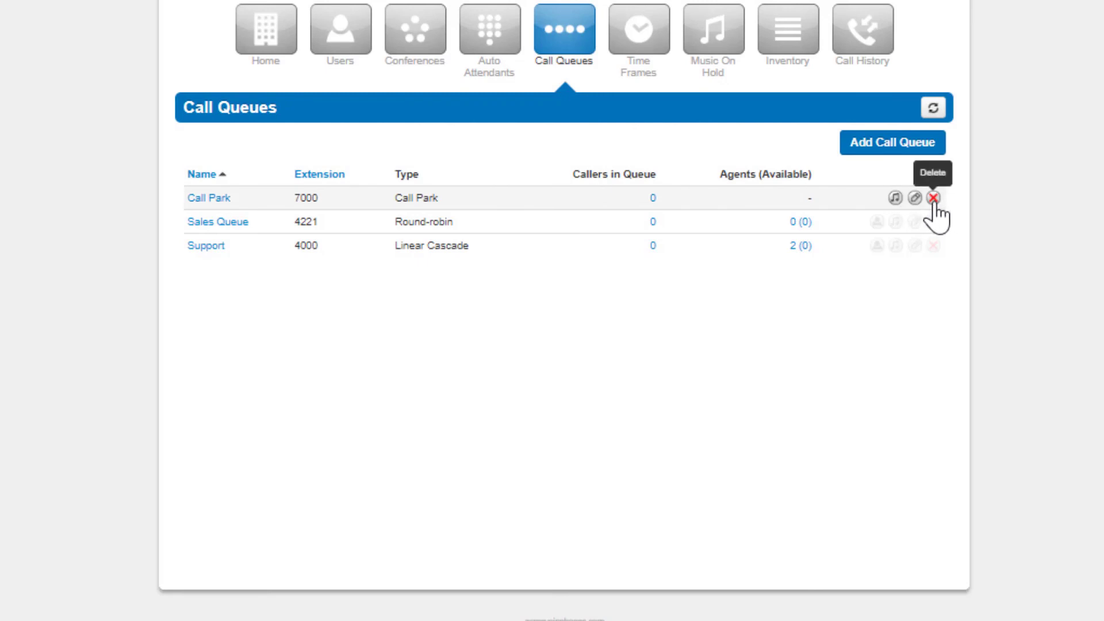
- Try to delete the Call Park call queue
{"action": "left_click", "coordinate": [933, 197]}
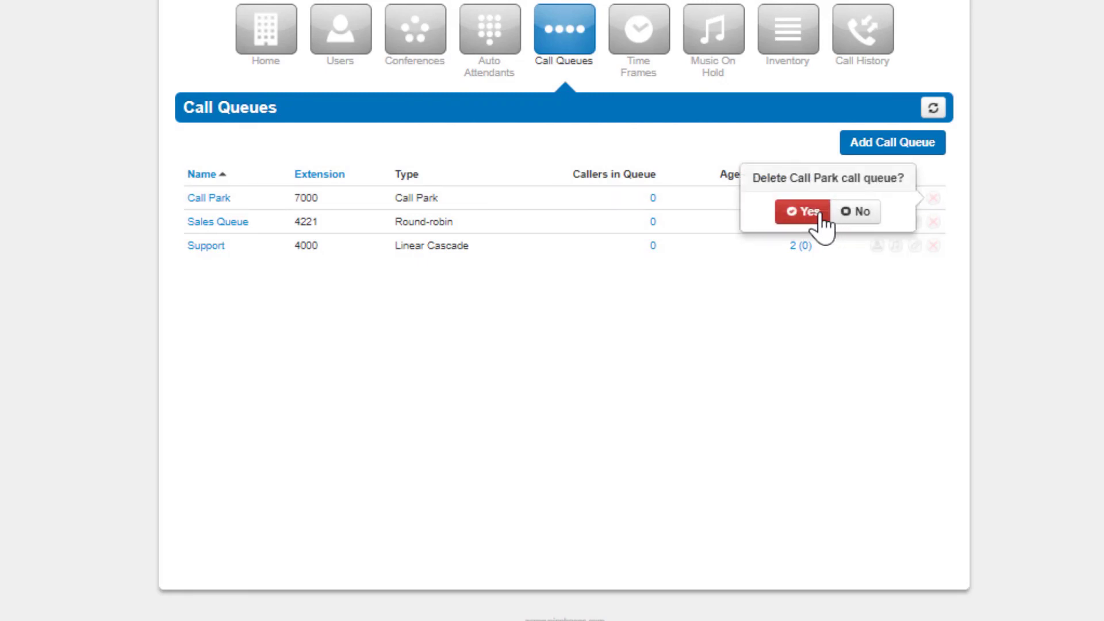
{"action": "left_click", "coordinate": [805, 212]}
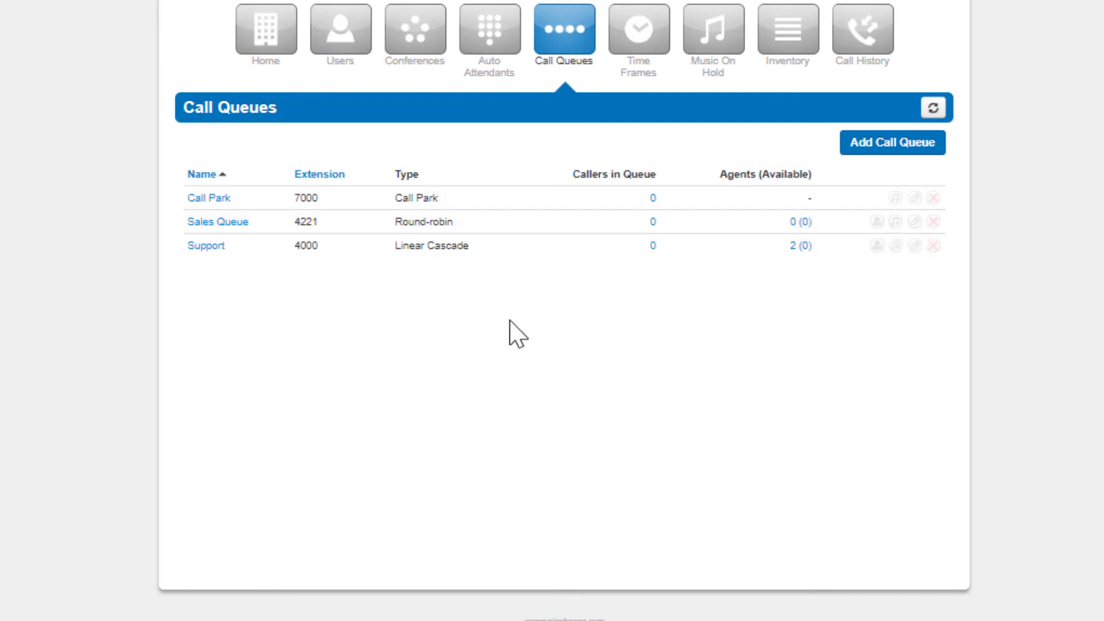